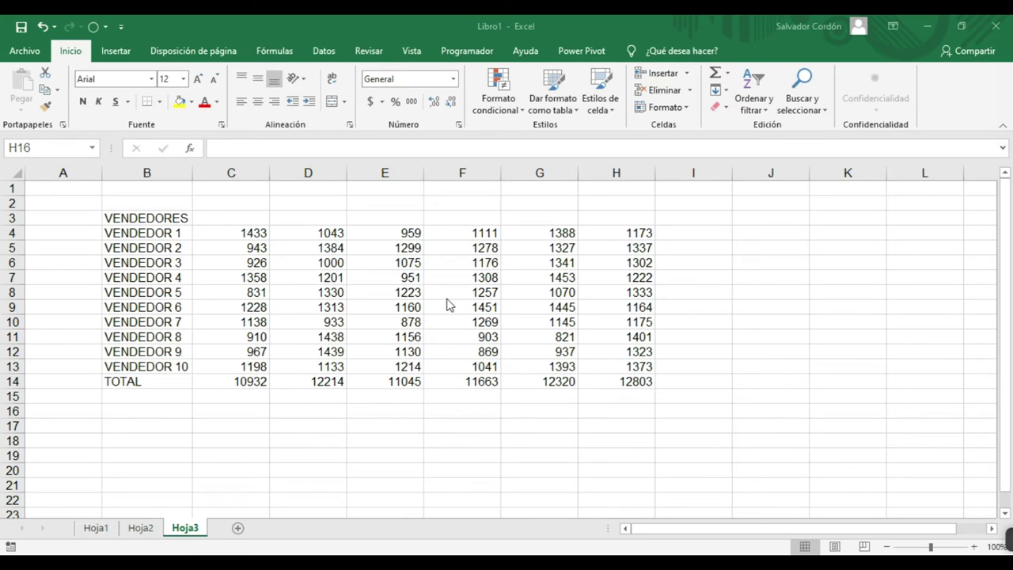
Step: Enter the header KM in cell C3 above the kilometre values
click(195, 217)
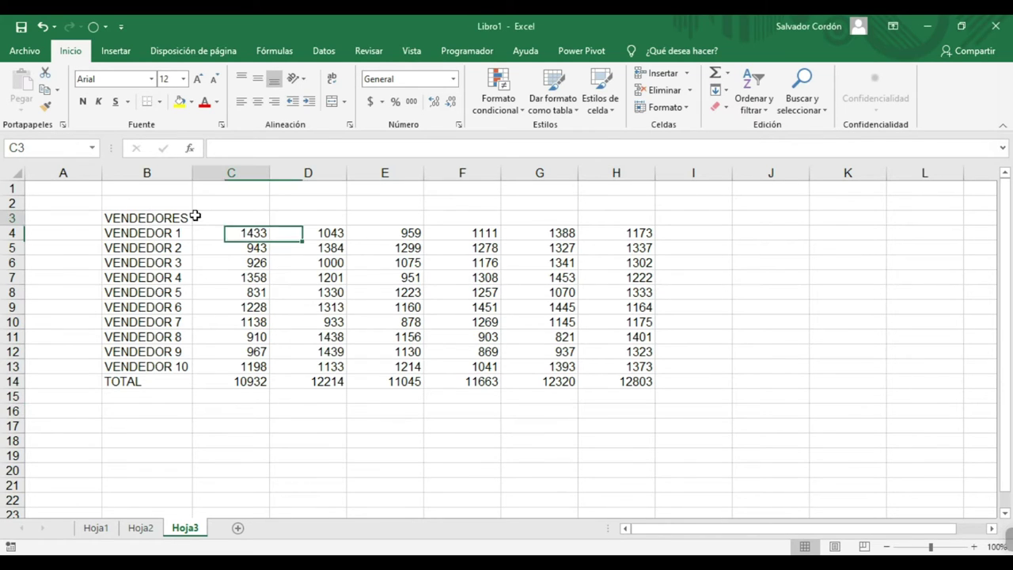
click(226, 172)
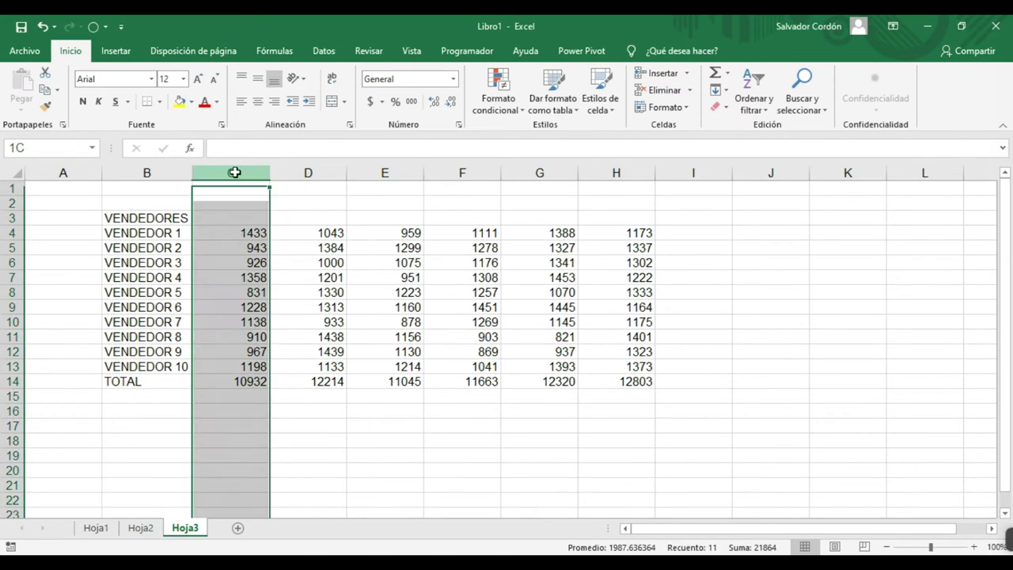
click(250, 212)
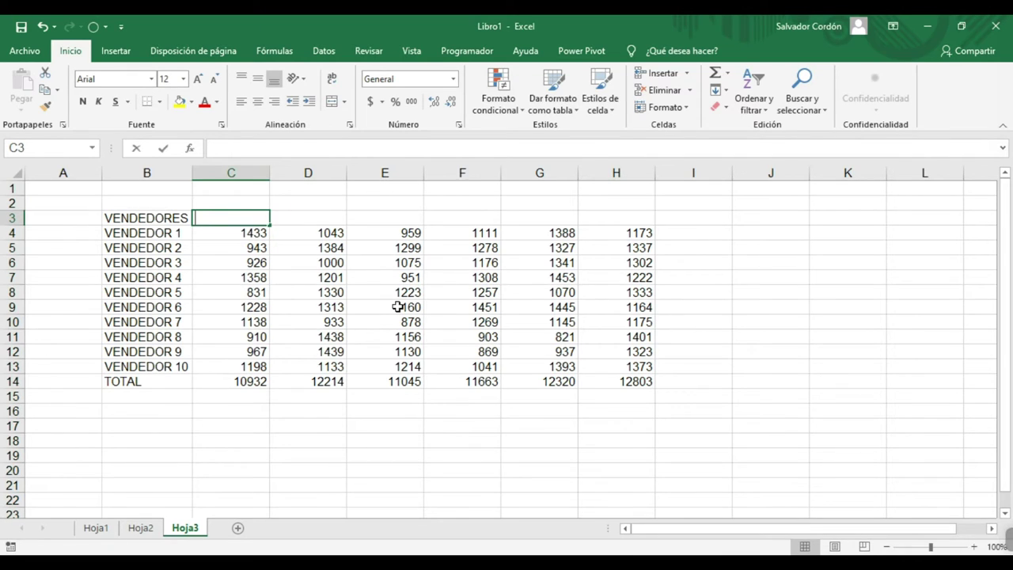
text(KM)
key(Return)
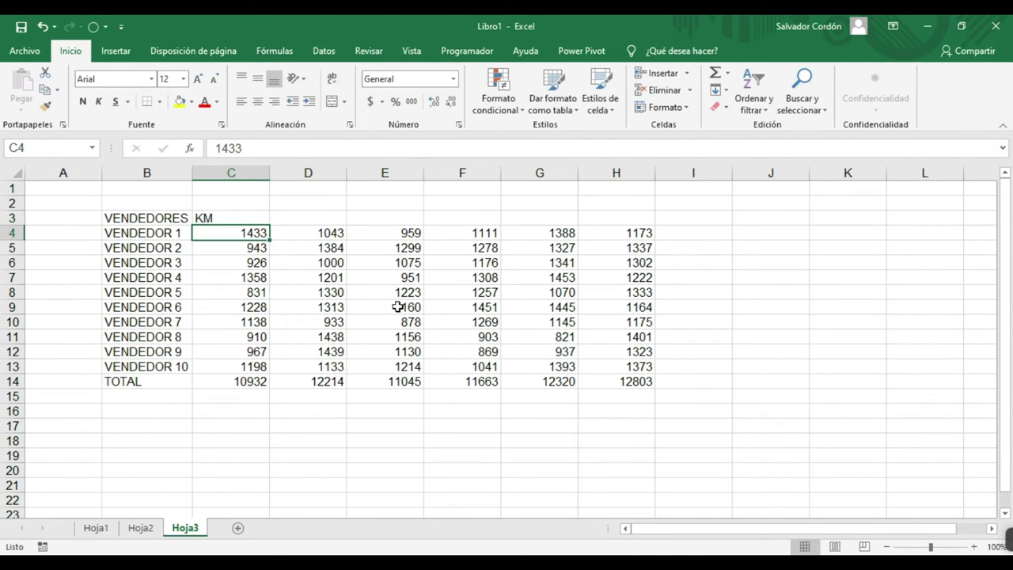
double_click(251, 217)
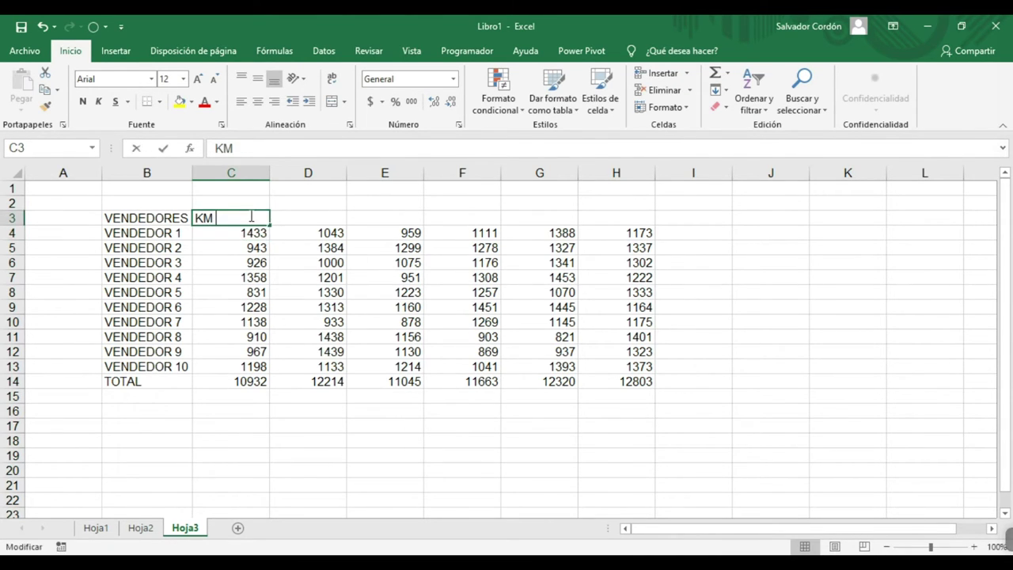
key(Return)
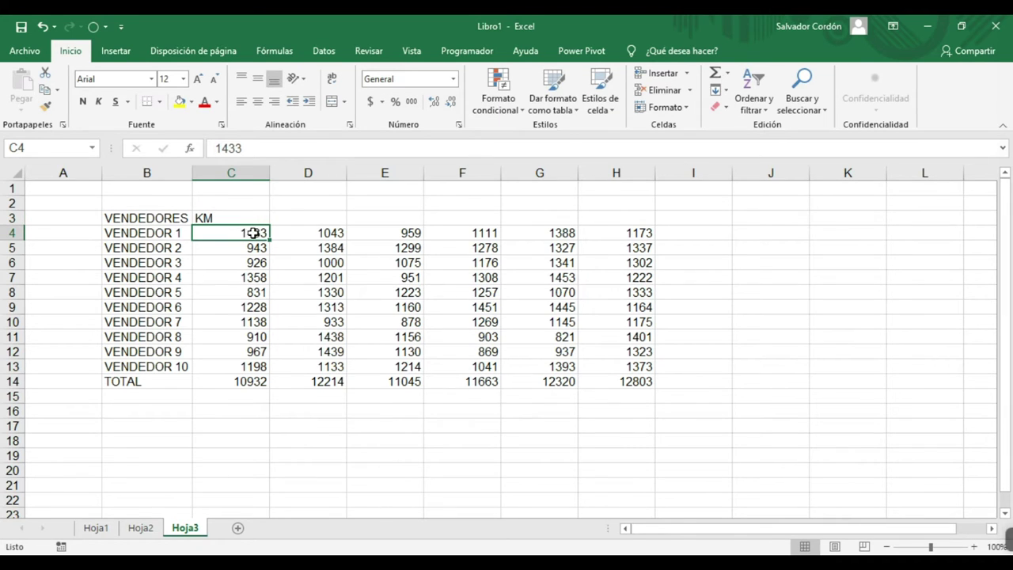
Step: Change the C4 value to read 1433 KM
key(ctrl+shift+Down)
double_click(267, 235)
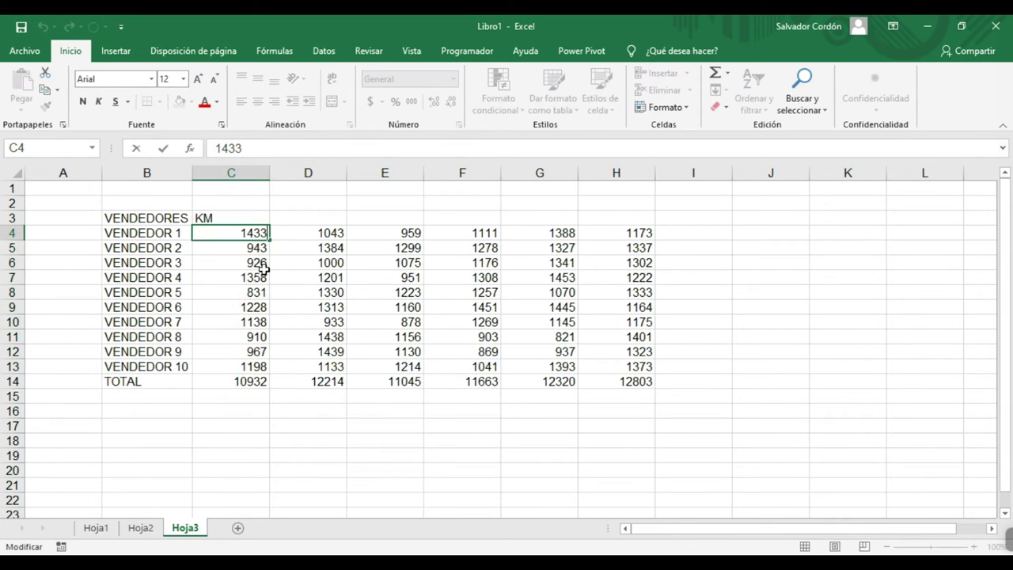
text( KM)
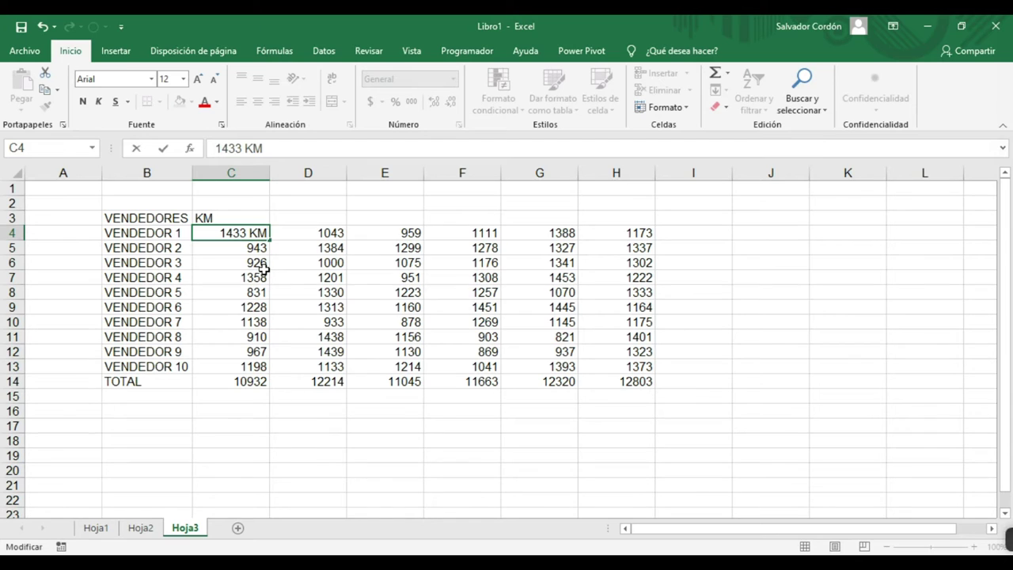
key(Return)
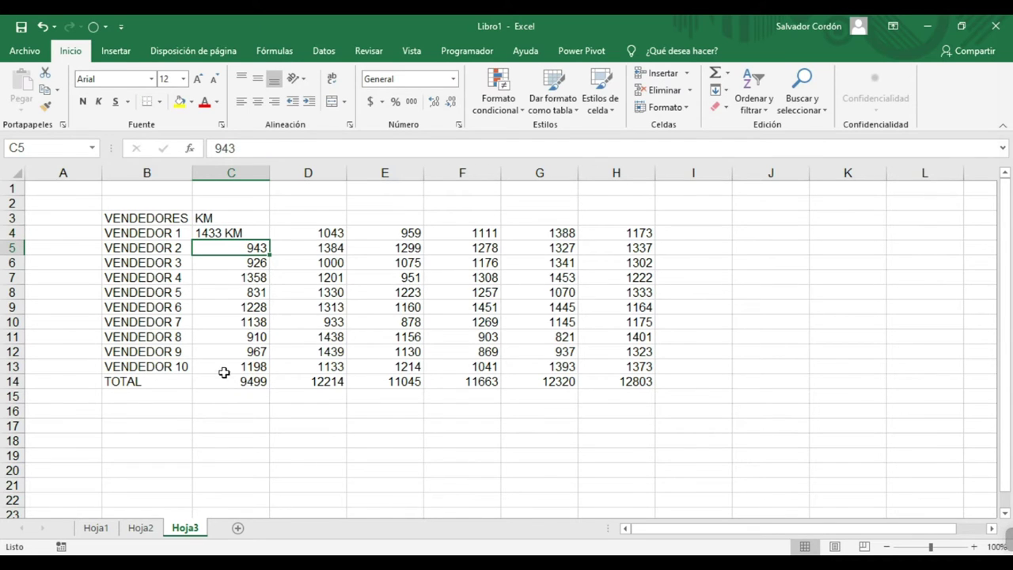
Step: Clear the row 14 totals C14:H14 and change C5 to 943 KM
mouse_move(226, 381)
mouse_down()
mouse_move(472, 370)
mouse_move(615, 381)
mouse_up()
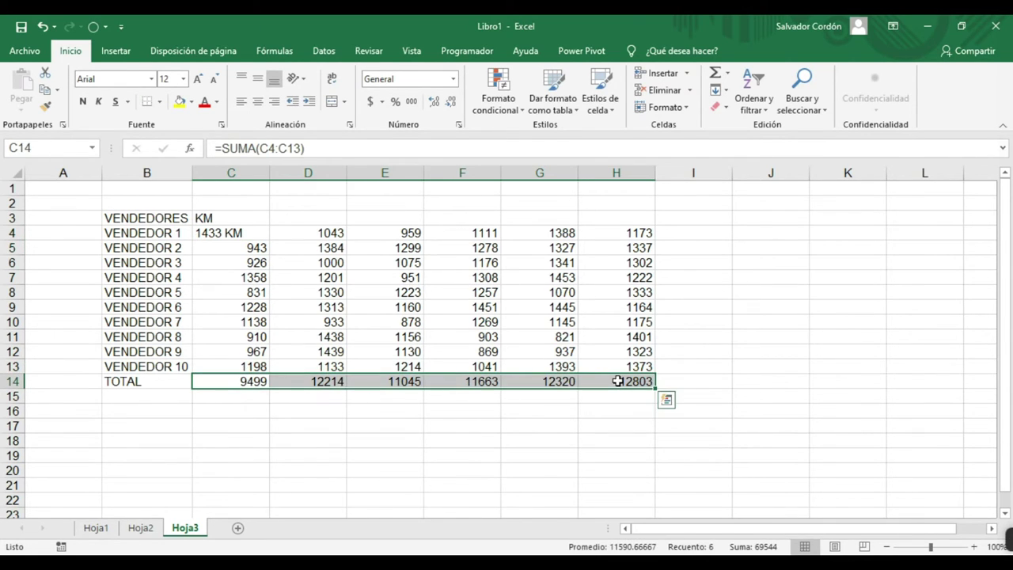
key(Delete)
double_click(248, 248)
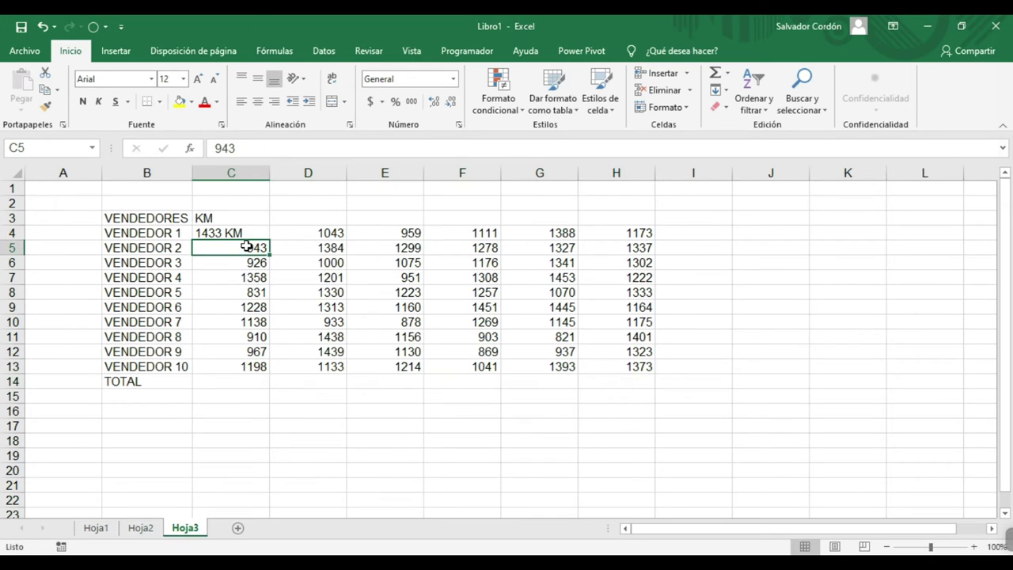
key(Escape)
text( KM)
key(Return)
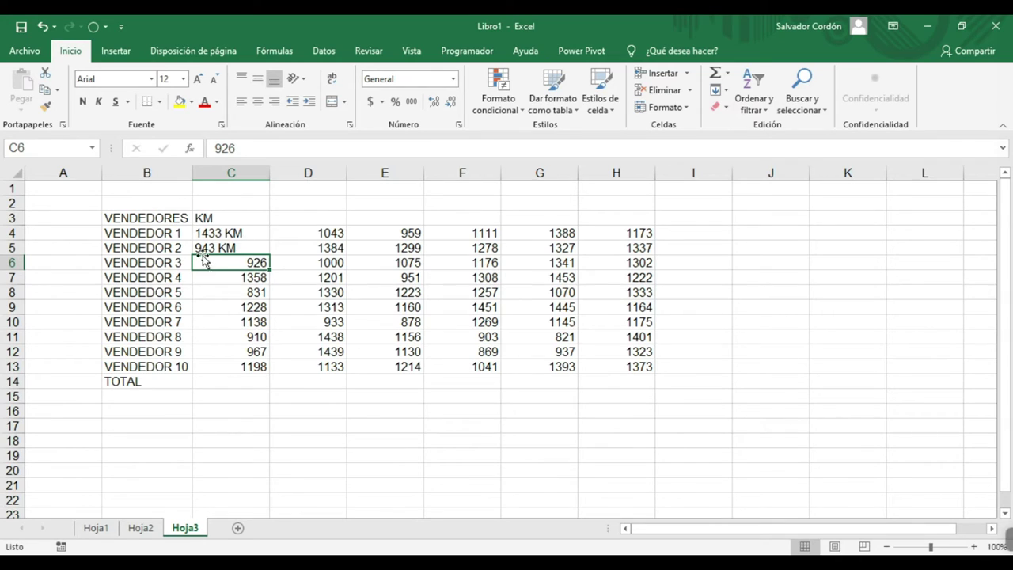
Step: Select the KM values C4:C13, then pick the empty total cell C14
drag(248, 250, 266, 233)
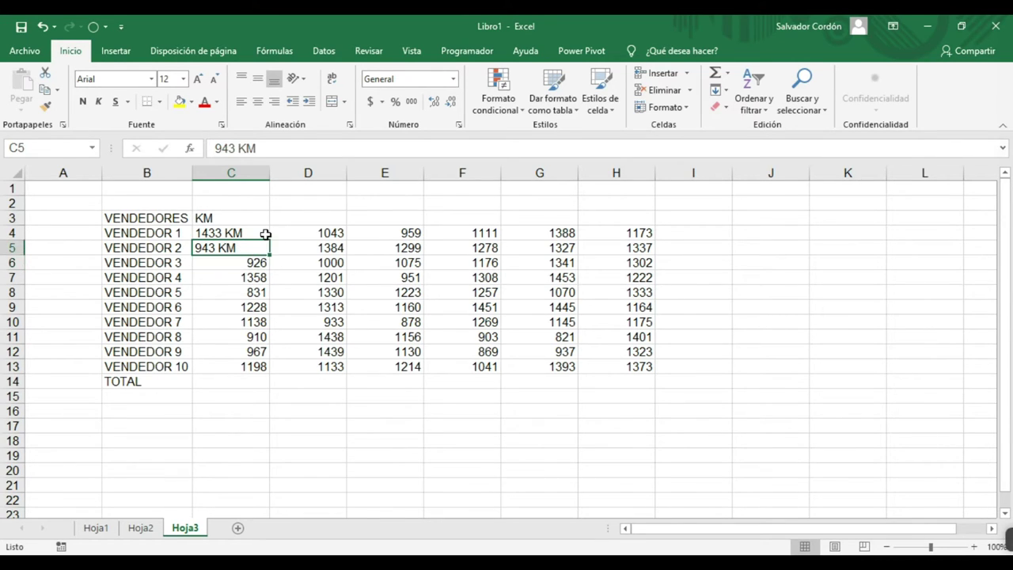
click(267, 233)
key(ctrl+shift+Down)
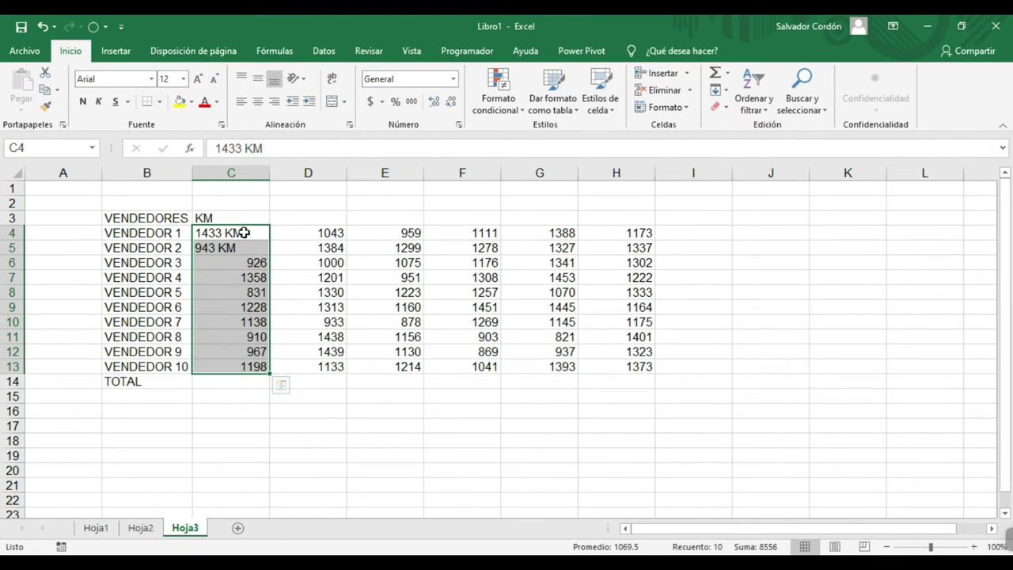
click(244, 217)
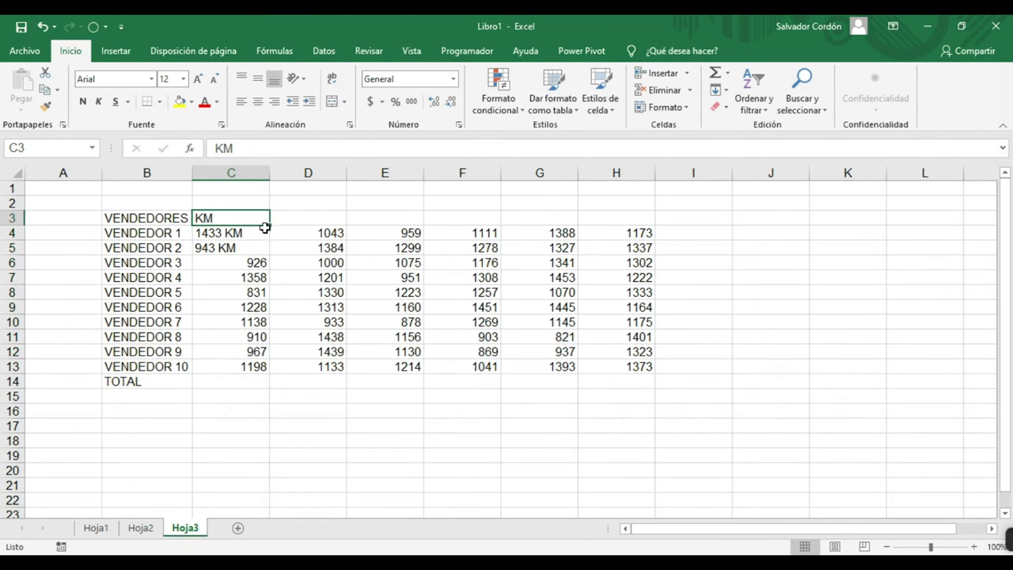
drag(261, 232, 262, 247)
click(370, 337)
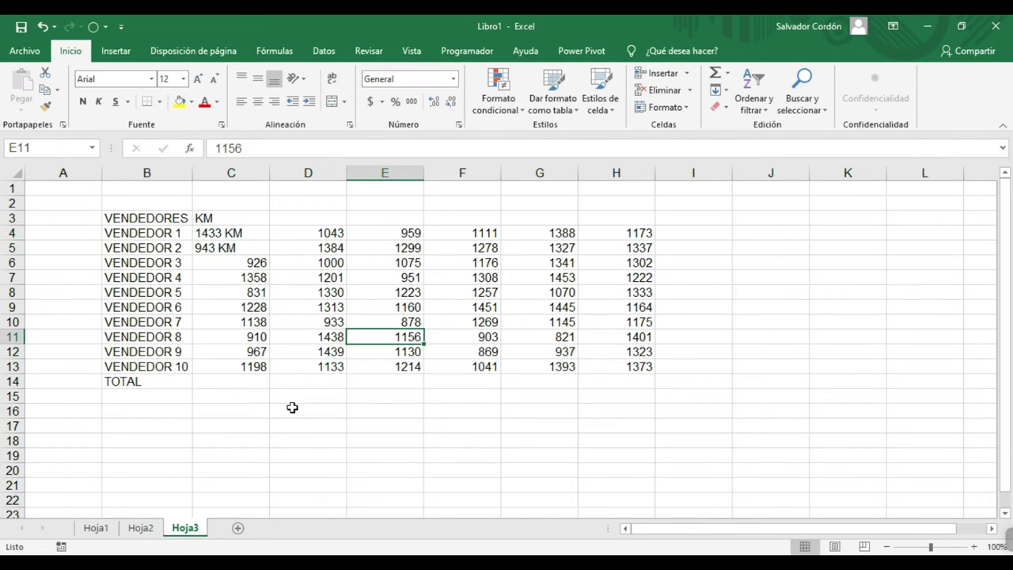
click(211, 382)
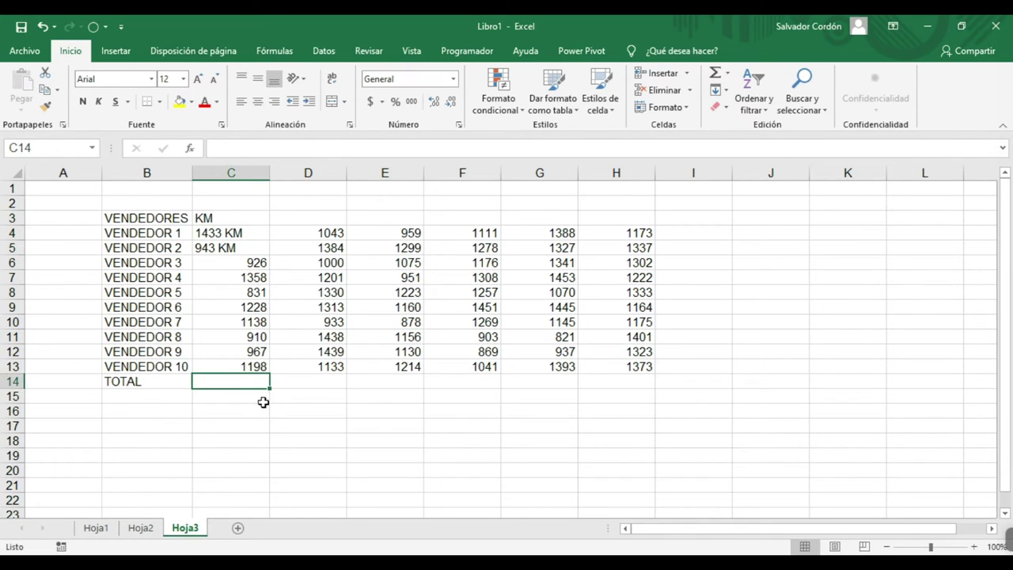
Step: Insert an AutoSum of C4:C13 in C14, which returns 8556
click(719, 75)
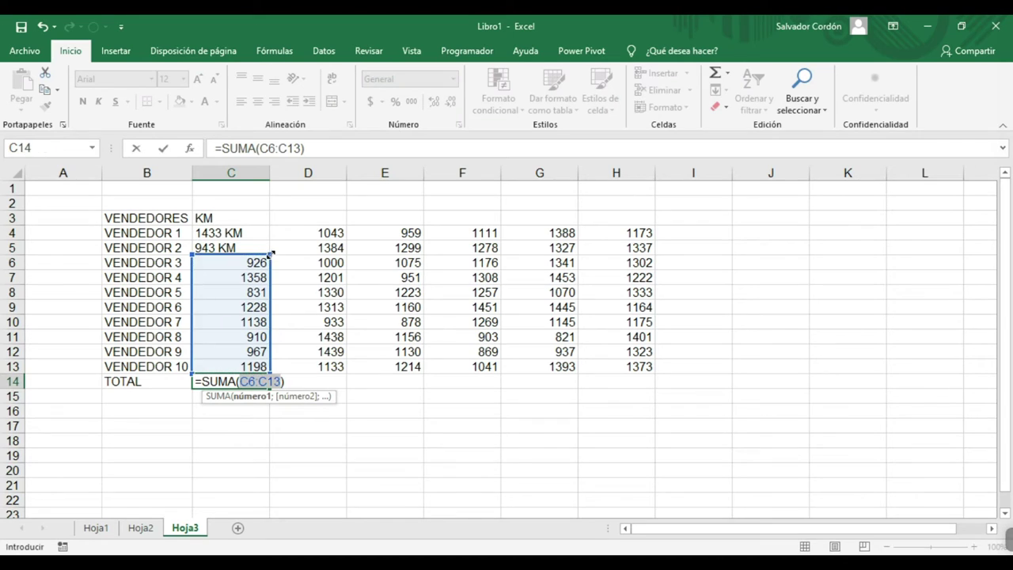
drag(270, 254, 271, 231)
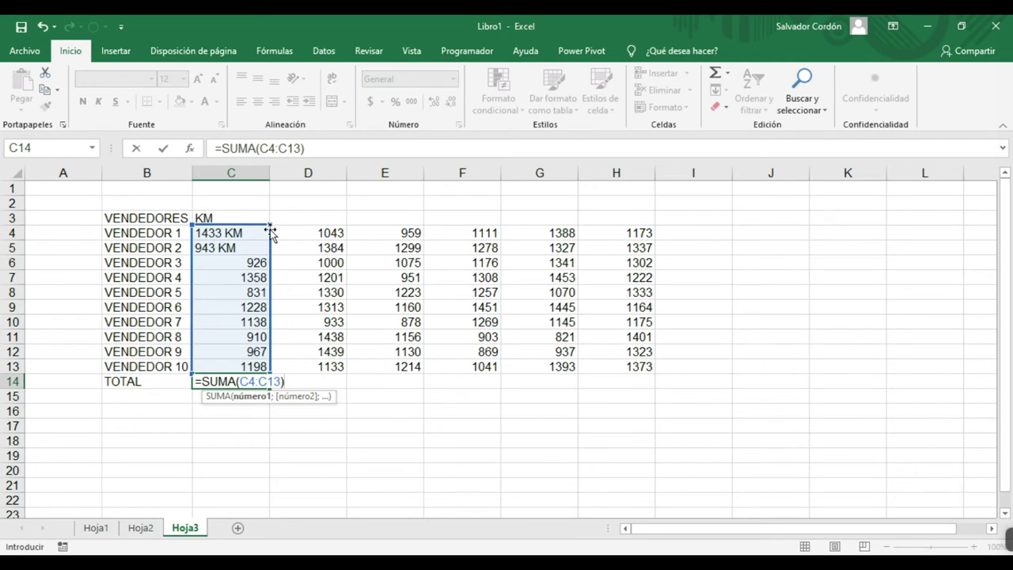
key(Return)
click(255, 384)
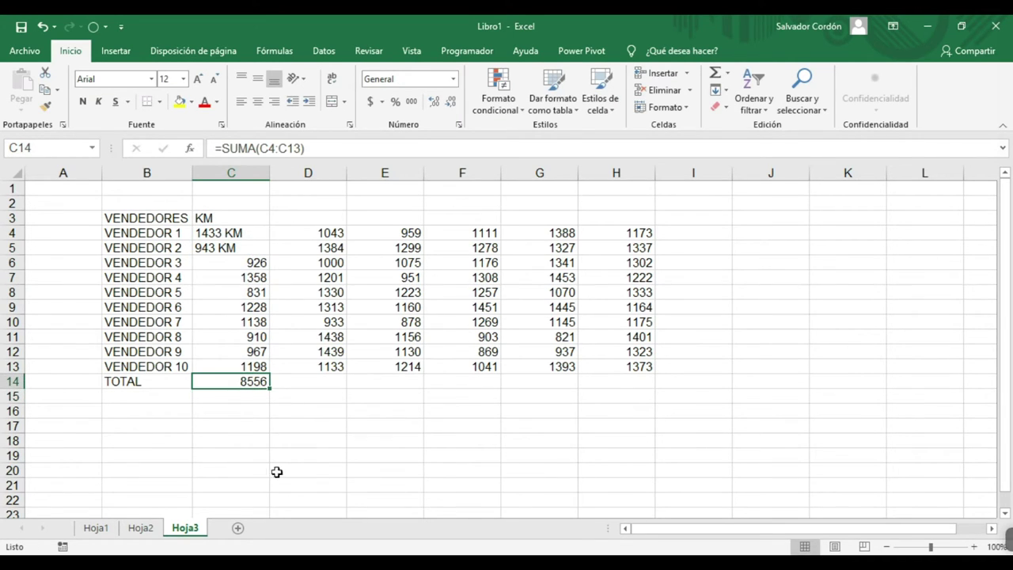
double_click(254, 381)
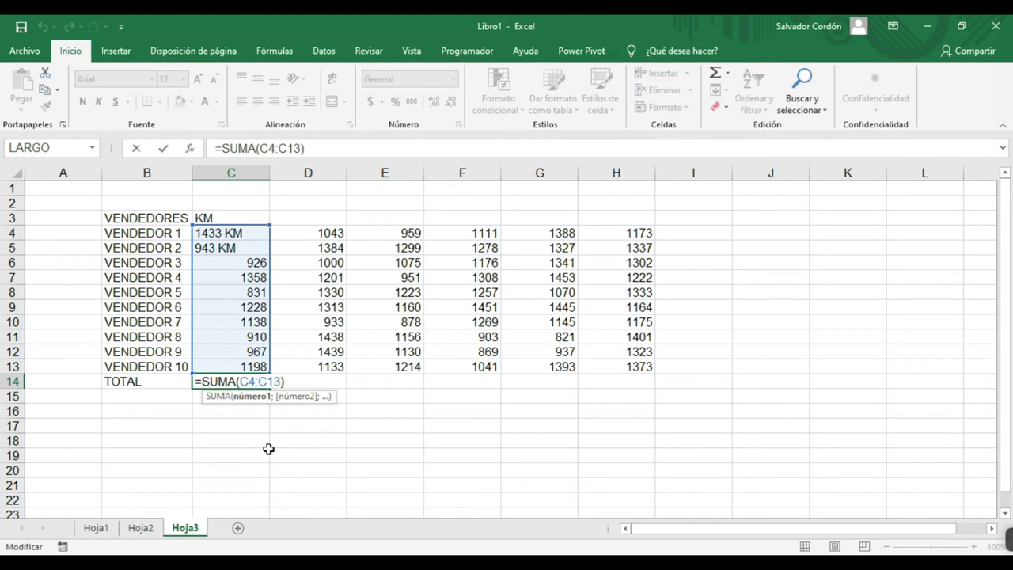
key(Return)
Step: Compare the numeric KM values C6:C13 against the 8556 total in C14
drag(255, 261, 255, 366)
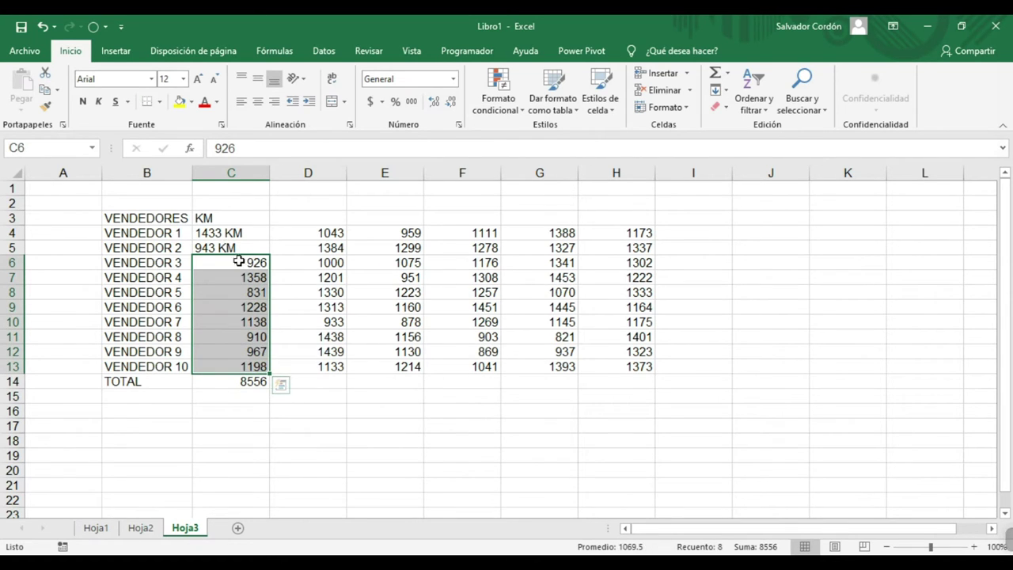
click(317, 311)
drag(262, 261, 261, 367)
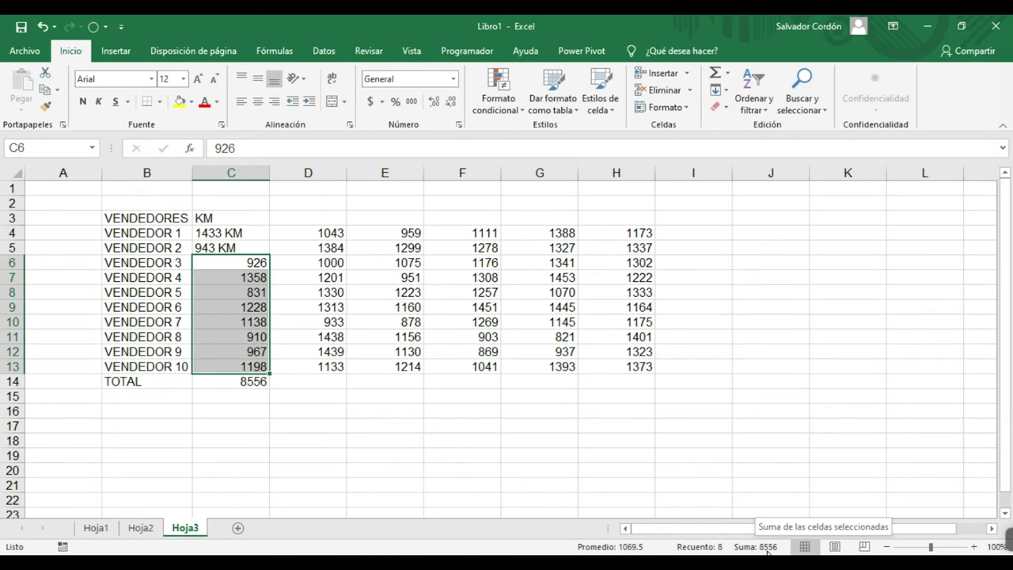
double_click(252, 381)
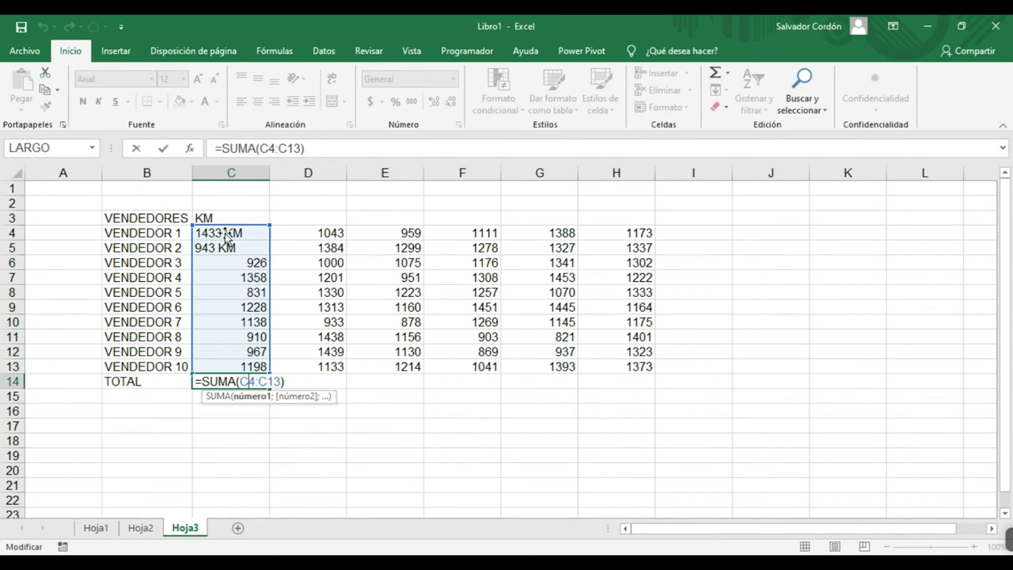
click(237, 317)
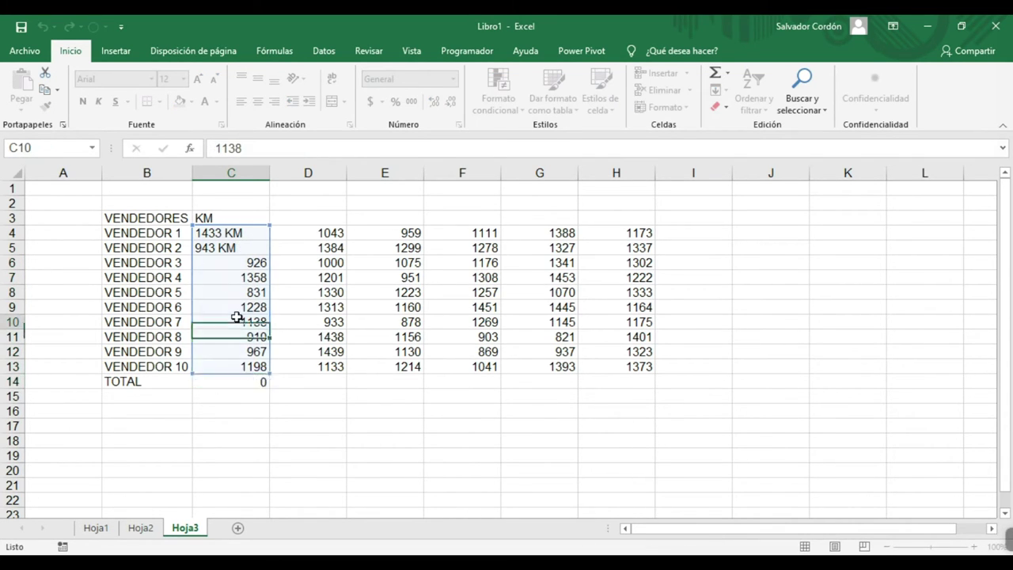
click(249, 384)
click(249, 391)
click(251, 383)
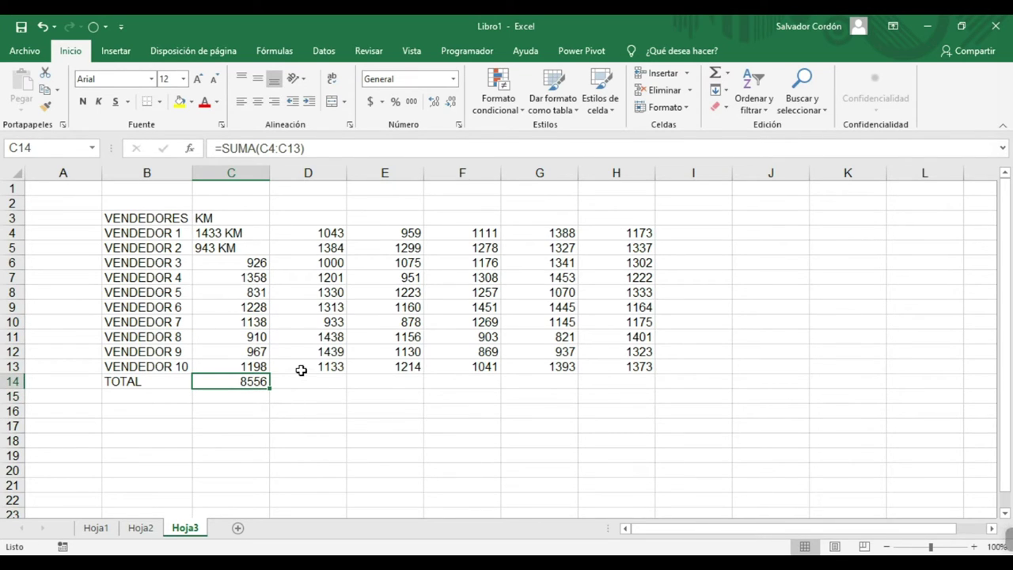
double_click(254, 234)
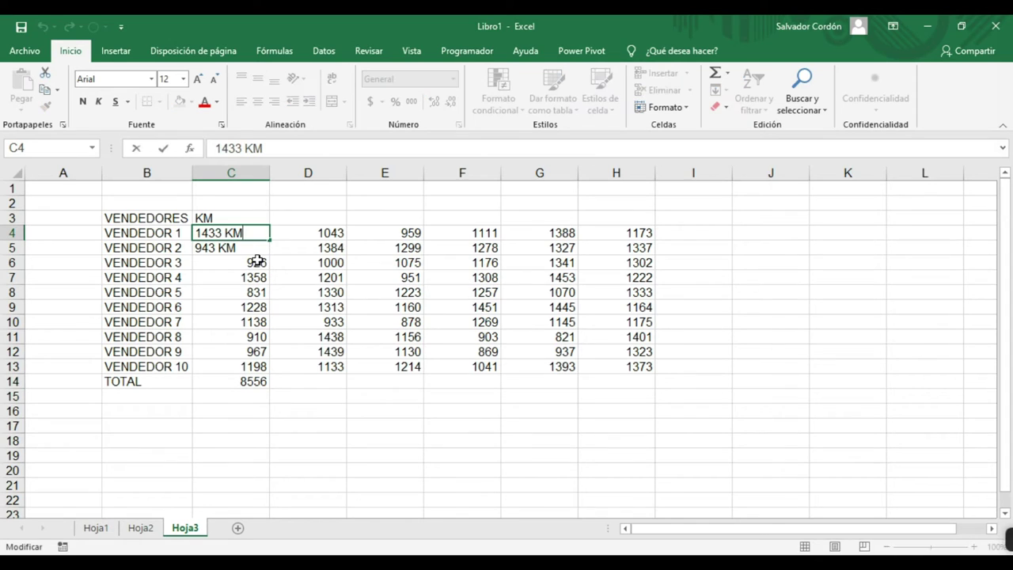
Step: Turn C4 and C5 back into plain numbers 1433 and 943, raising the total to 10932
key(BackSpace)
key(BackSpace)
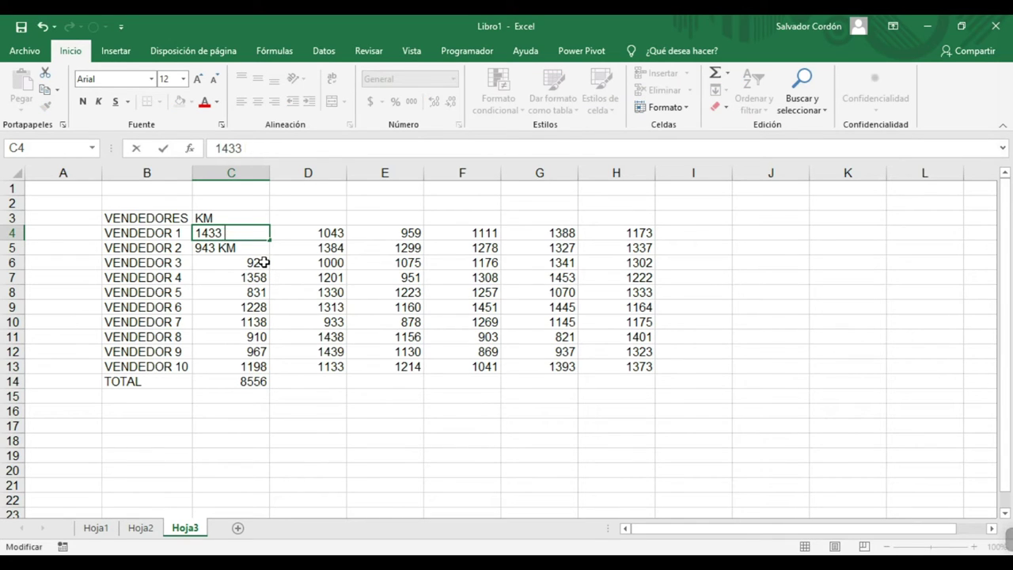
key(Return)
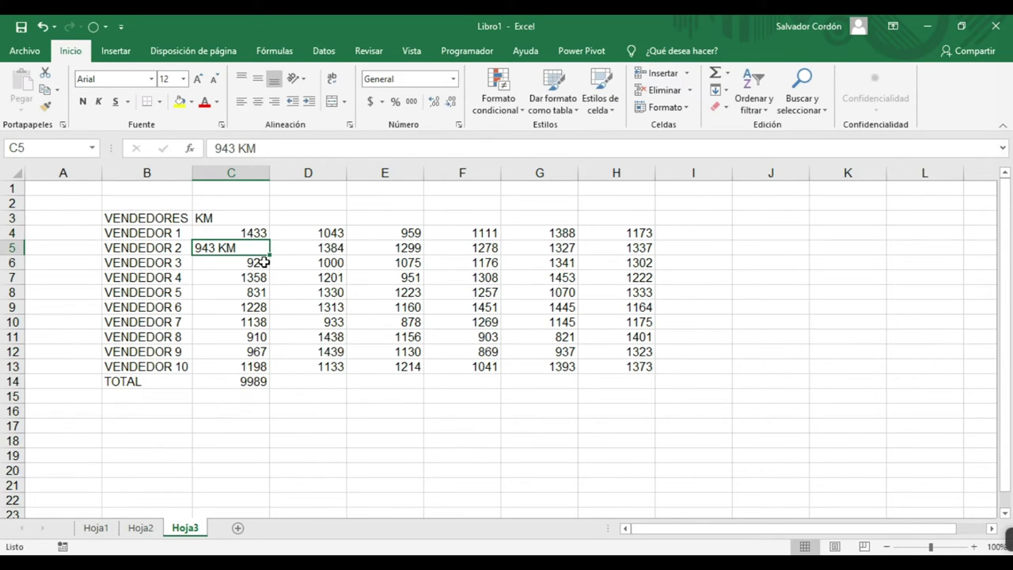
double_click(256, 247)
key(BackSpace)
key(BackSpace)
key(BackSpace)
key(BackSpace)
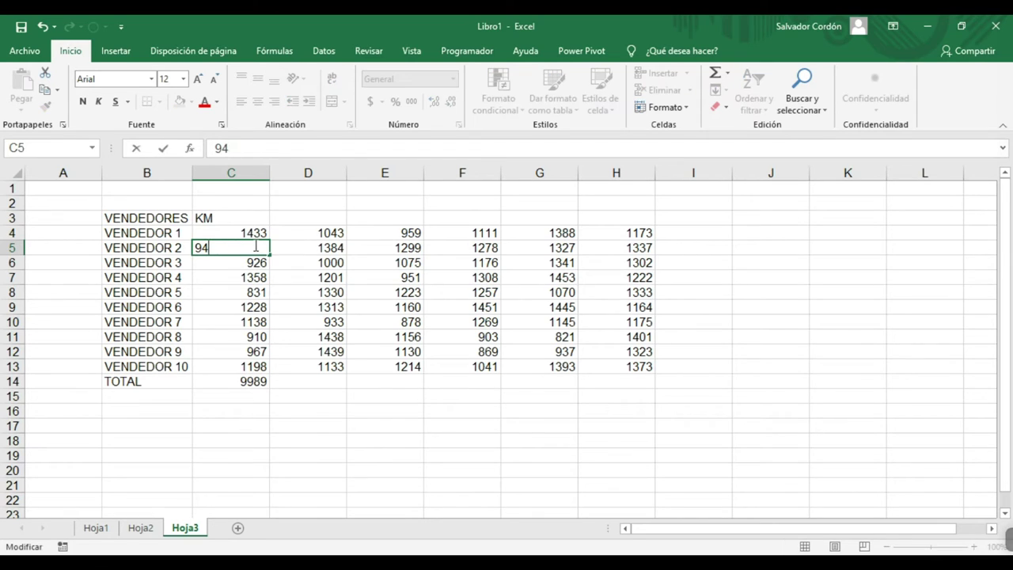
text(3)
key(Return)
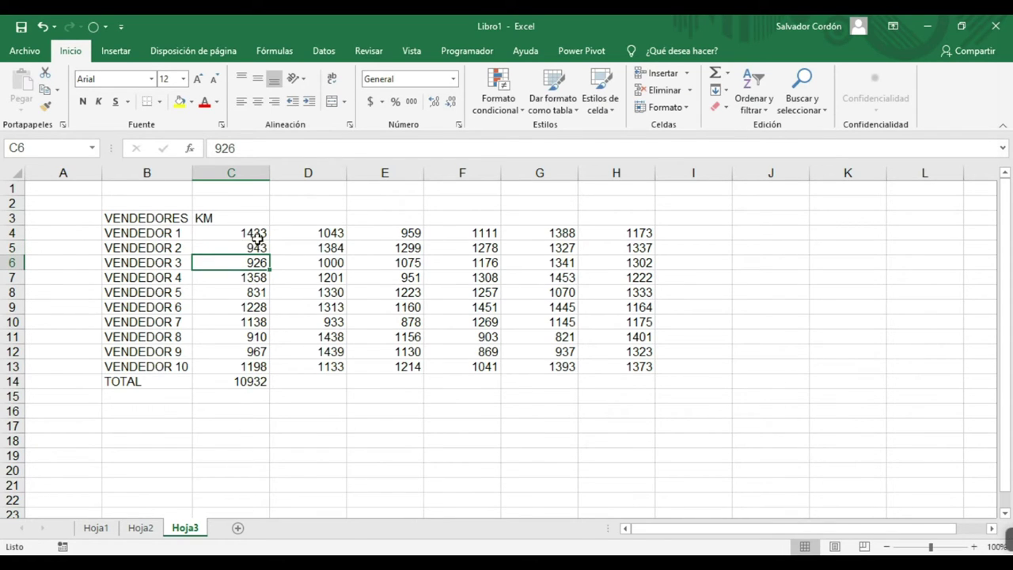
drag(258, 238, 265, 366)
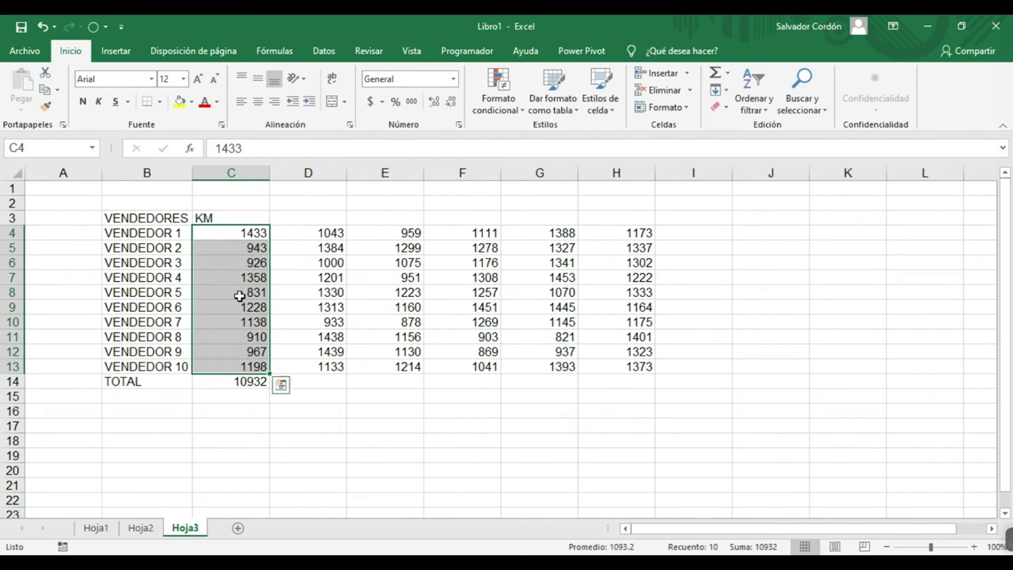
drag(238, 221, 246, 384)
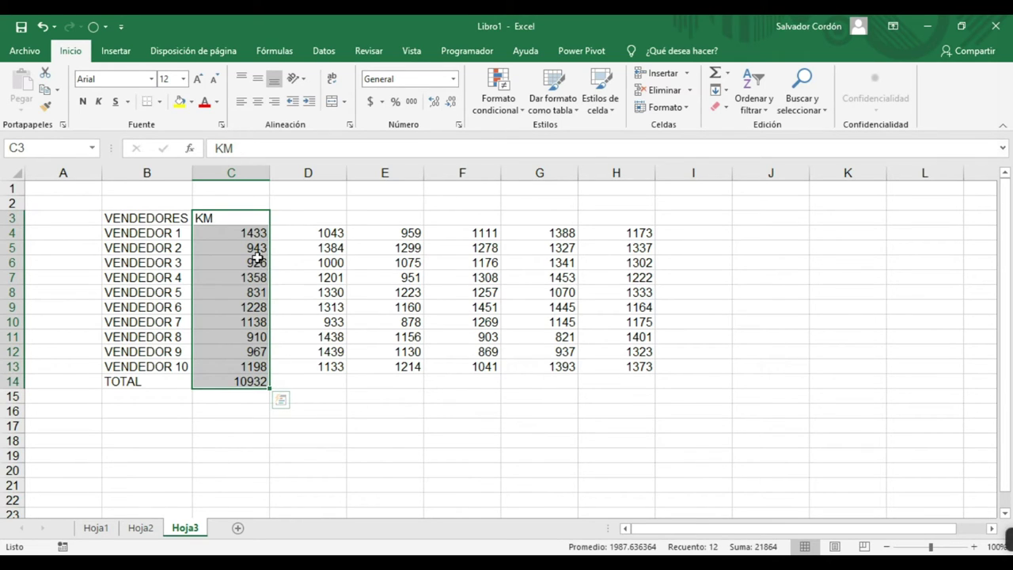
drag(252, 221, 244, 383)
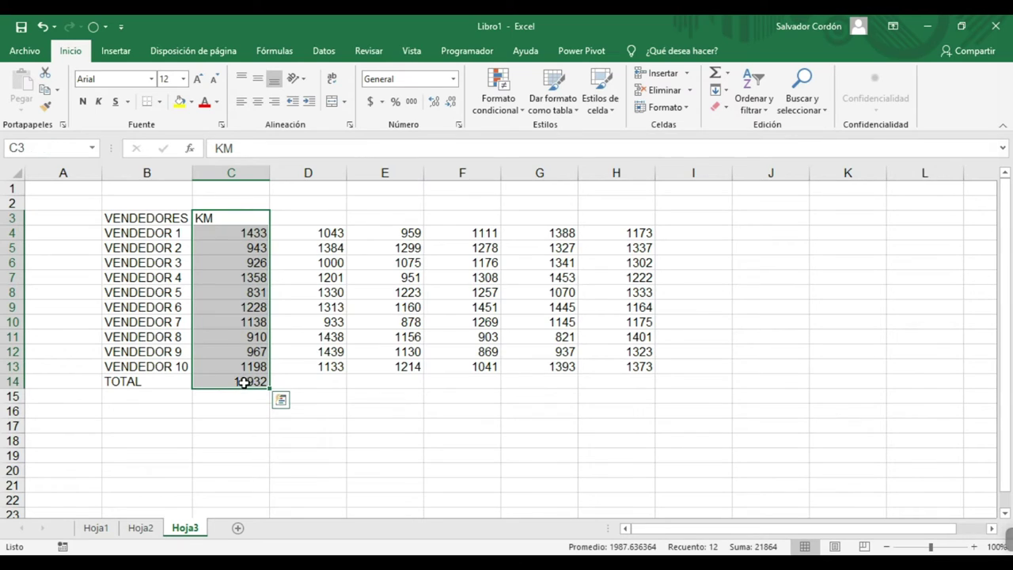
Step: Open Más formatos de número (Formato de celdas) for the selected kilometre values C4:C13
click(237, 231)
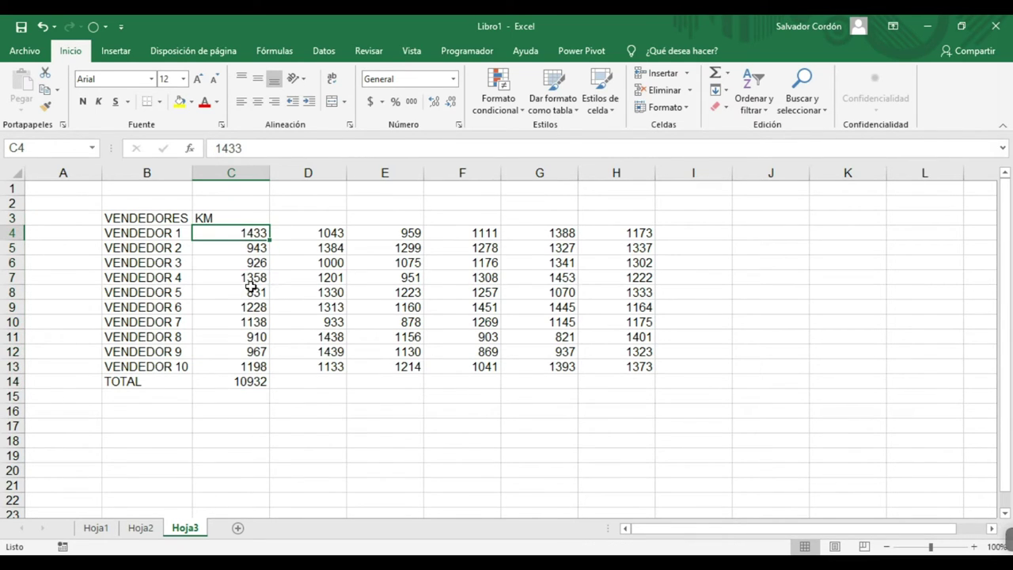
drag(250, 232, 242, 369)
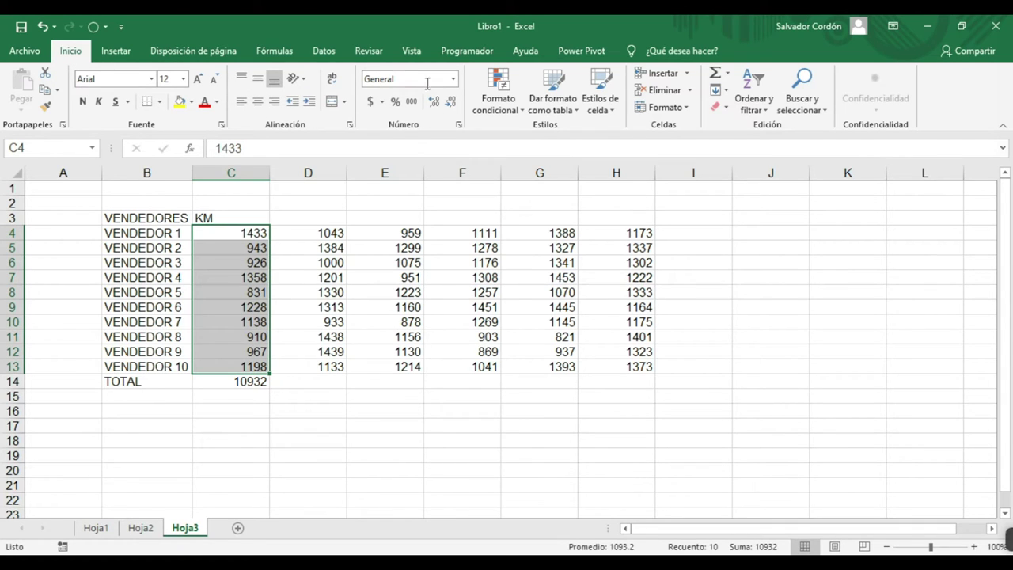
click(453, 79)
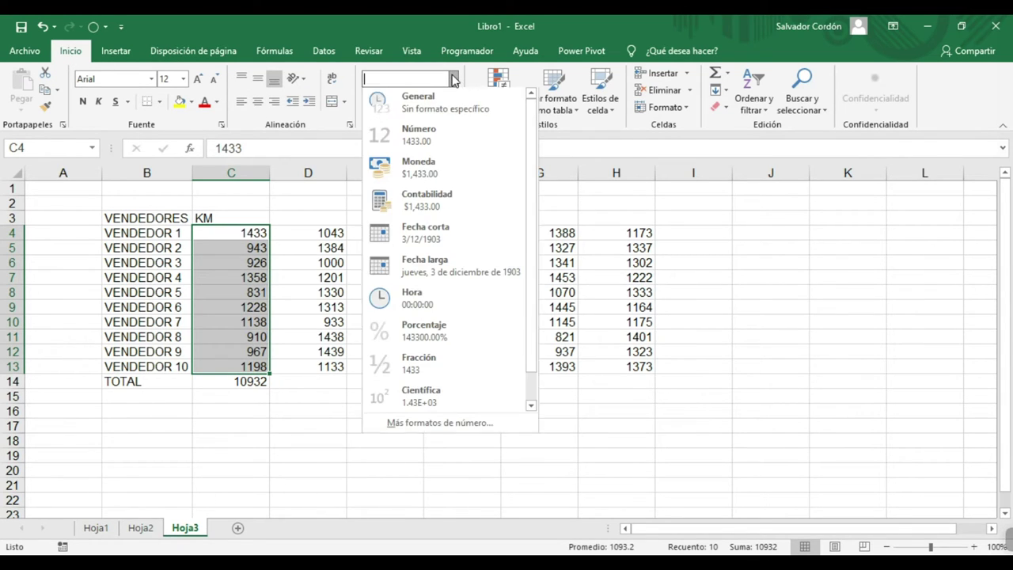
click(453, 79)
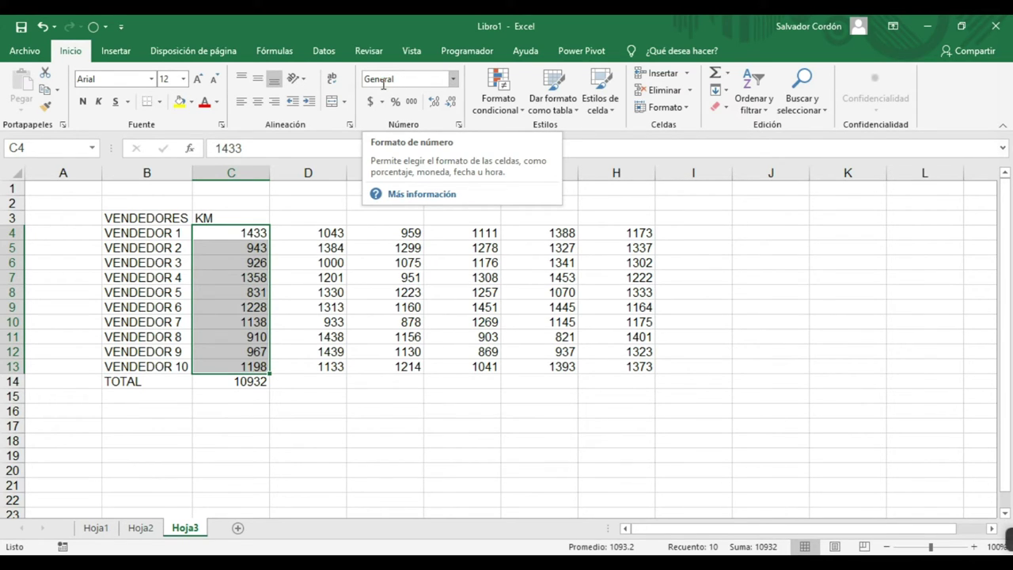
click(454, 80)
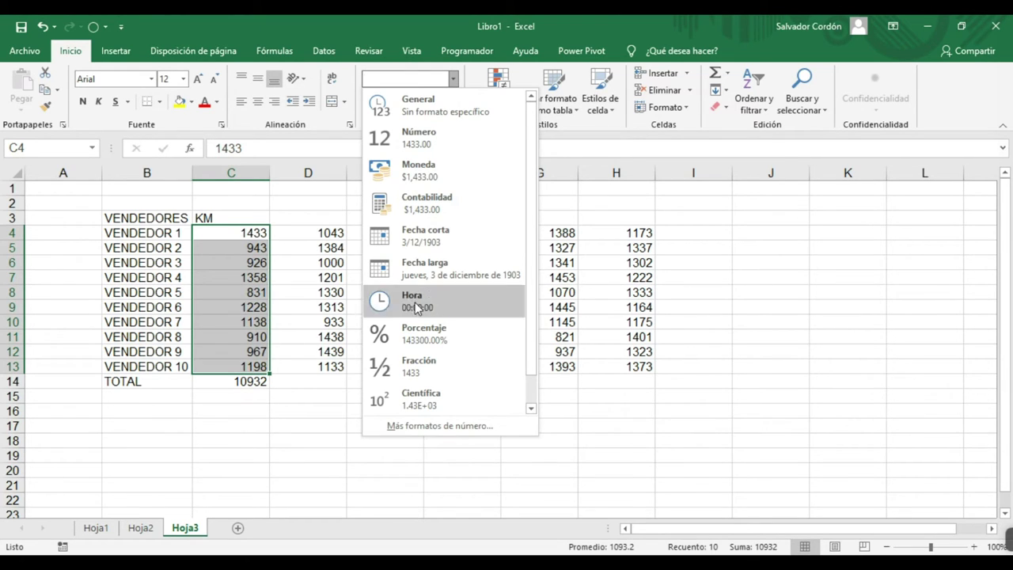
click(465, 431)
mouse_move(479, 204)
mouse_down()
mouse_move(509, 83)
mouse_move(503, 59)
mouse_up()
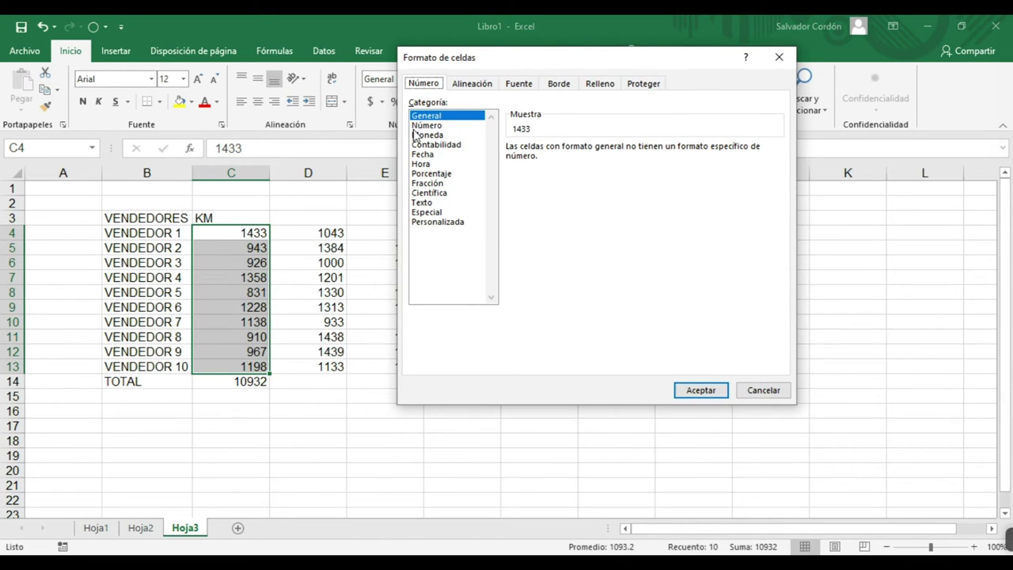
Step: In the Personalizada category, settle on the 0.00 base format after trying 0 and #,##0
click(428, 222)
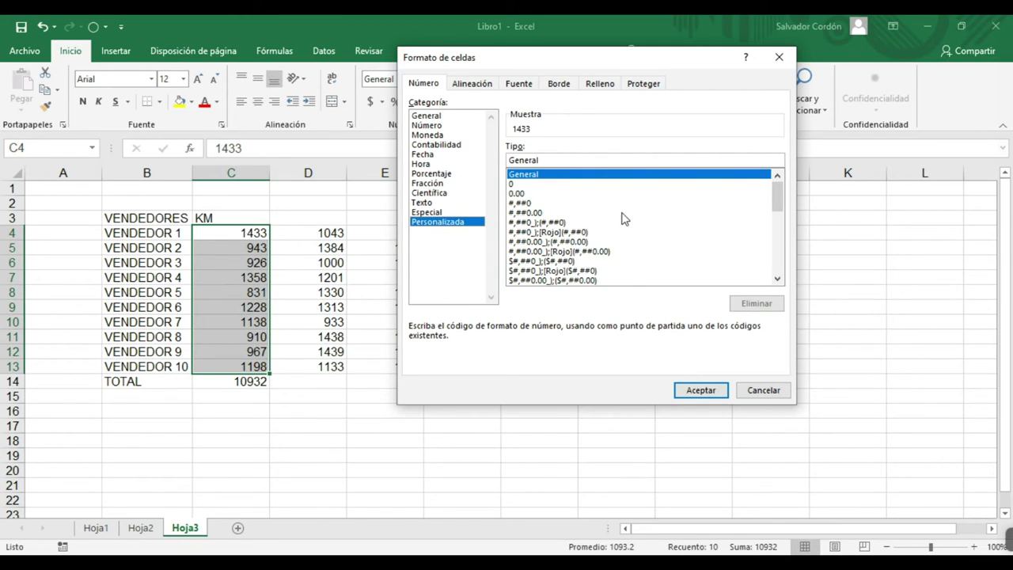
click(766, 193)
mouse_move(773, 197)
mouse_down()
mouse_move(767, 283)
mouse_move(756, 178)
mouse_up()
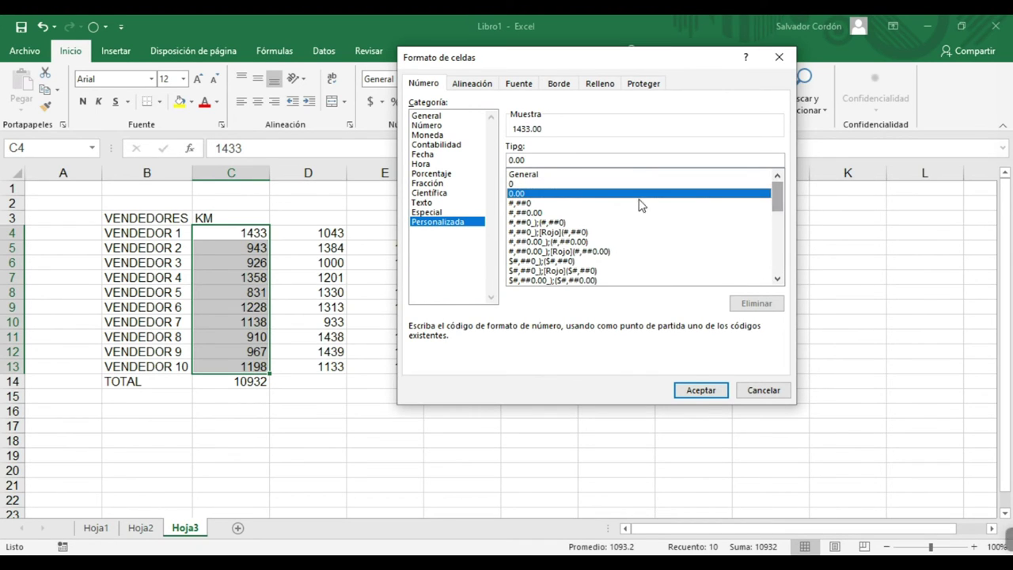
click(543, 159)
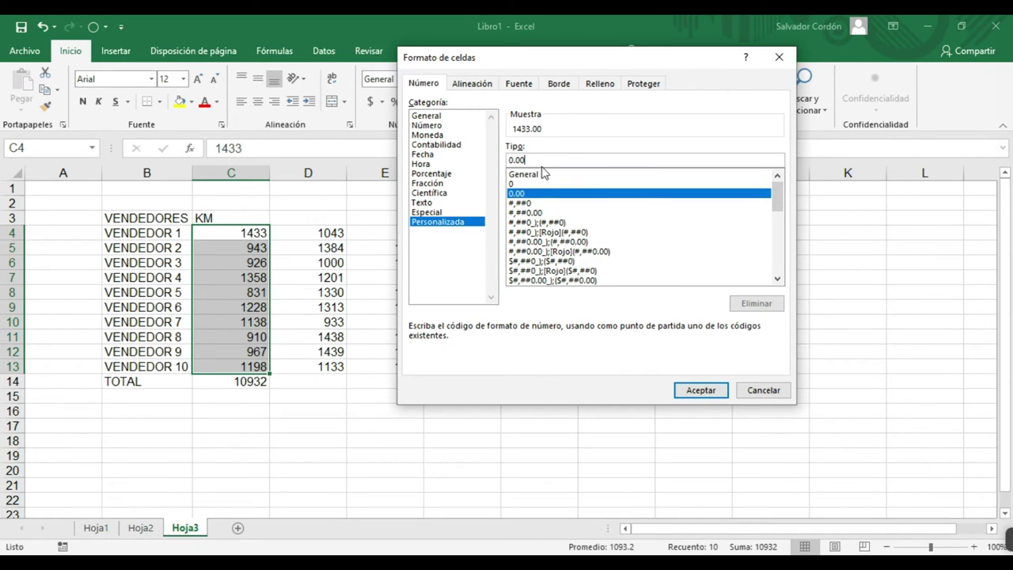
click(516, 191)
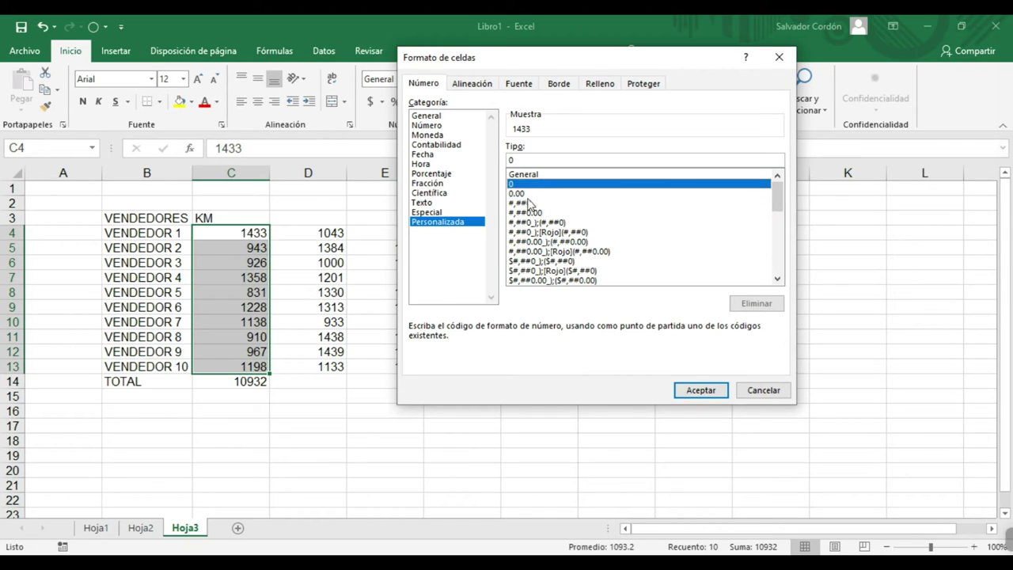
click(519, 183)
click(520, 193)
click(522, 203)
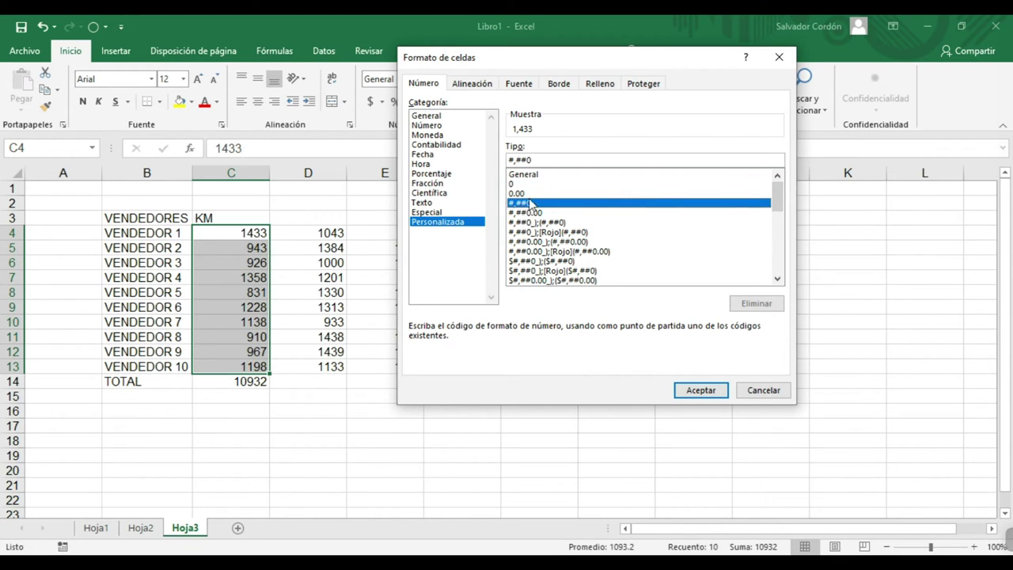
click(532, 194)
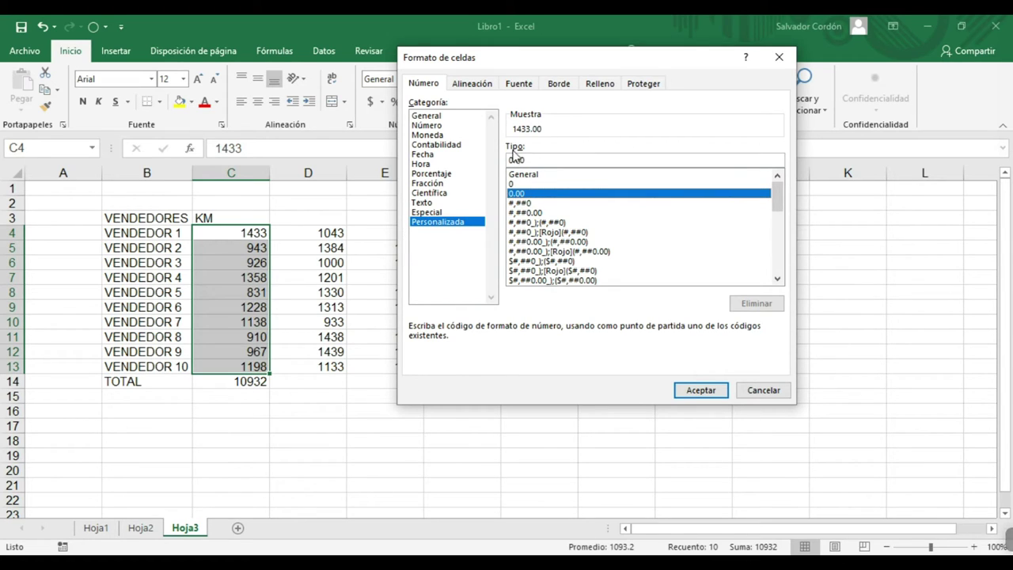
Step: Apply the custom format 0.00 "Km" so C4:C13 read like 1433.00 Km
click(532, 161)
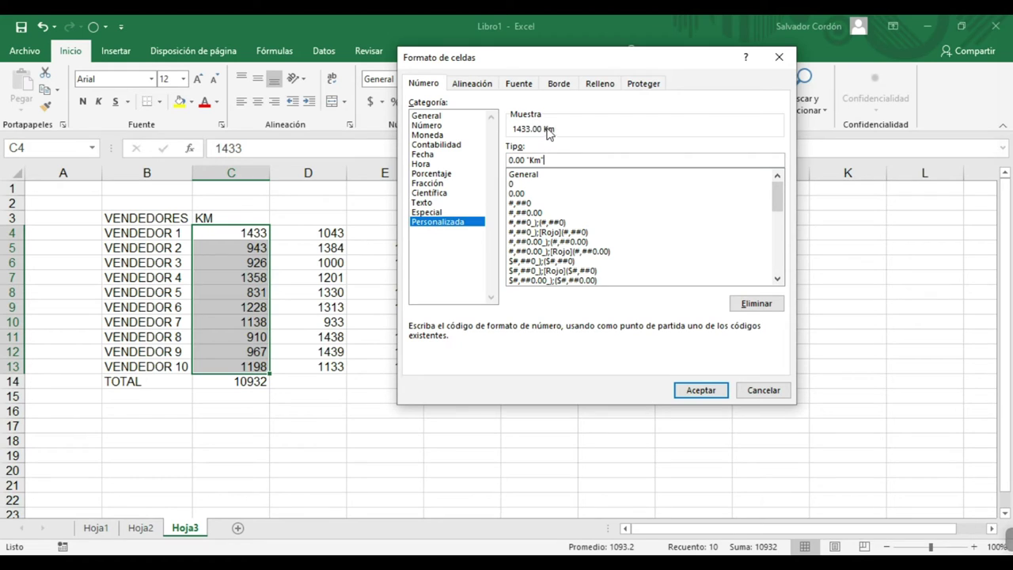
click(702, 395)
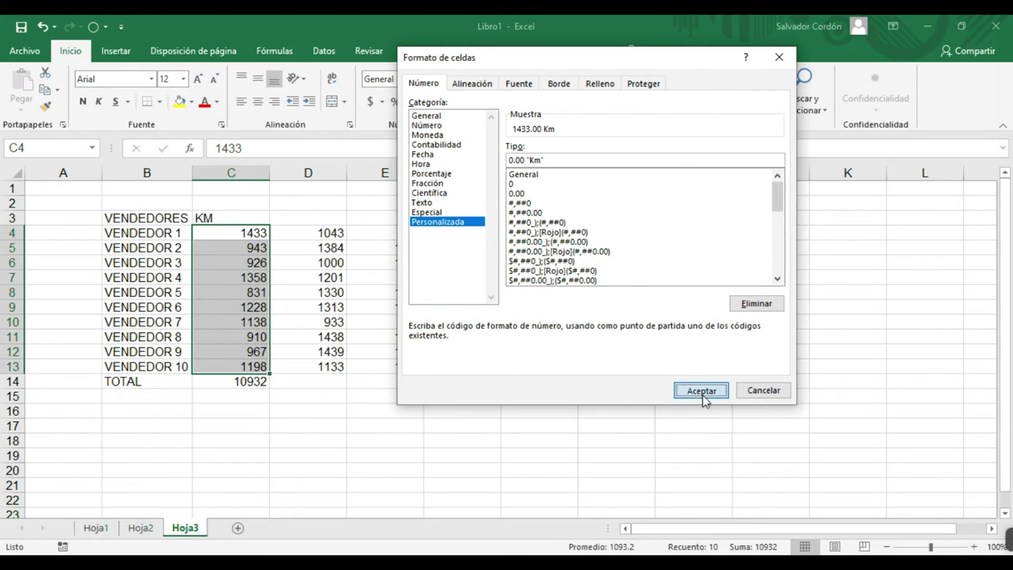
click(310, 444)
mouse_move(238, 233)
mouse_down()
mouse_move(240, 379)
mouse_move(245, 367)
mouse_up()
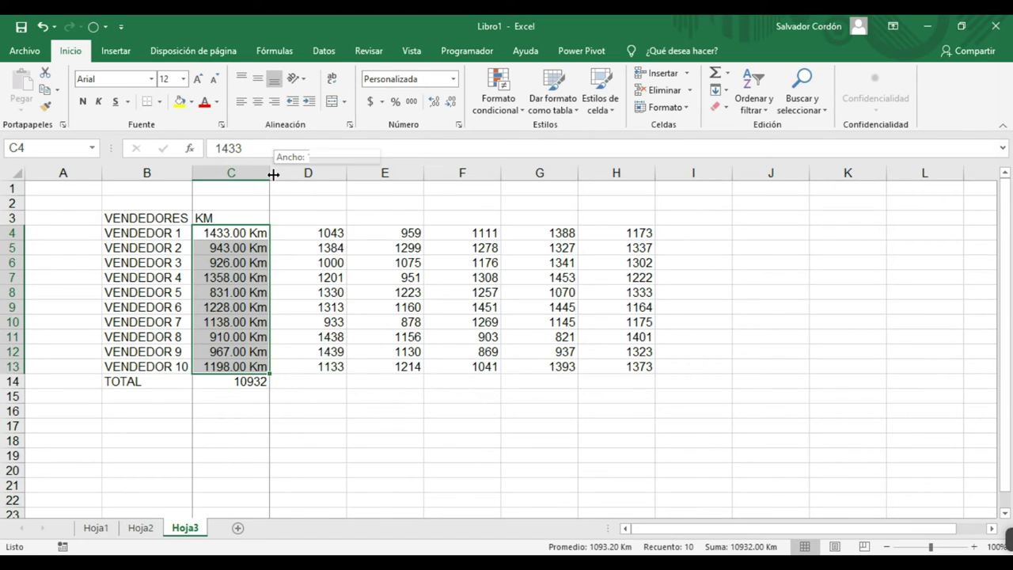
Step: Widen column C so values like 1433.00 Km display fully
drag(270, 173, 306, 176)
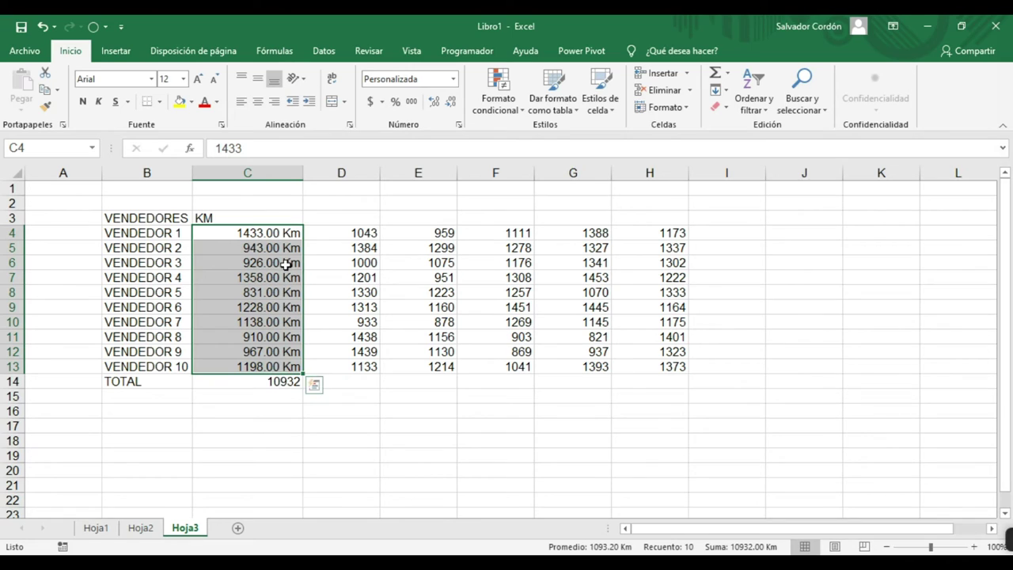
click(266, 382)
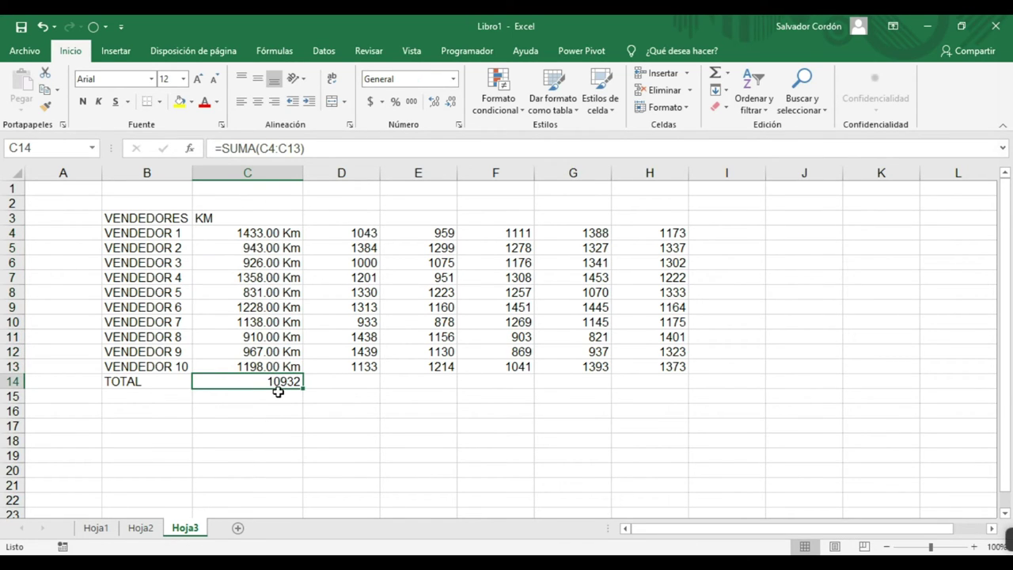
Step: Re-enter the C14 total as =SUMA(C4:C13), now showing 10932.00 Km
key(Delete)
click(283, 456)
click(275, 380)
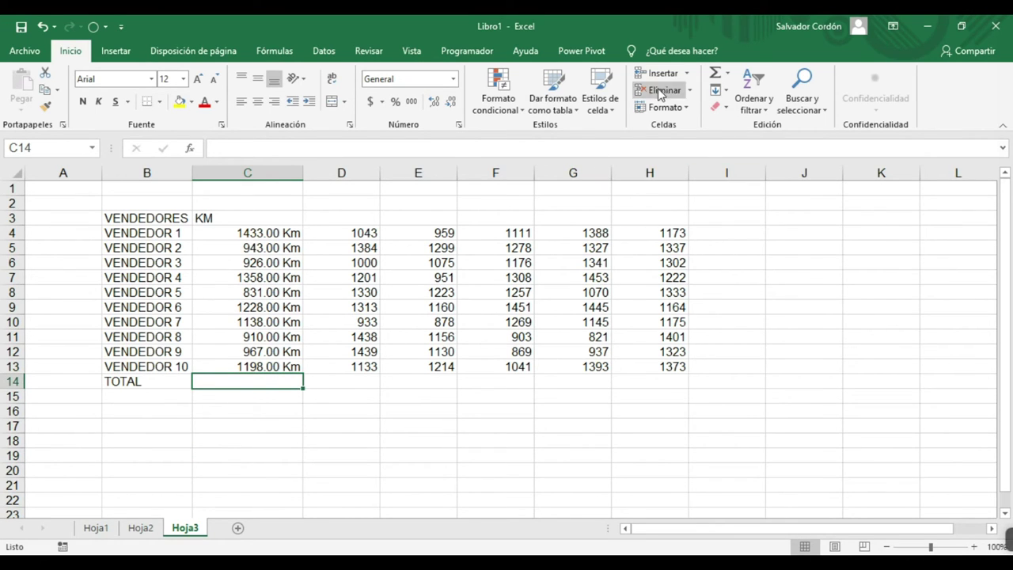
click(714, 75)
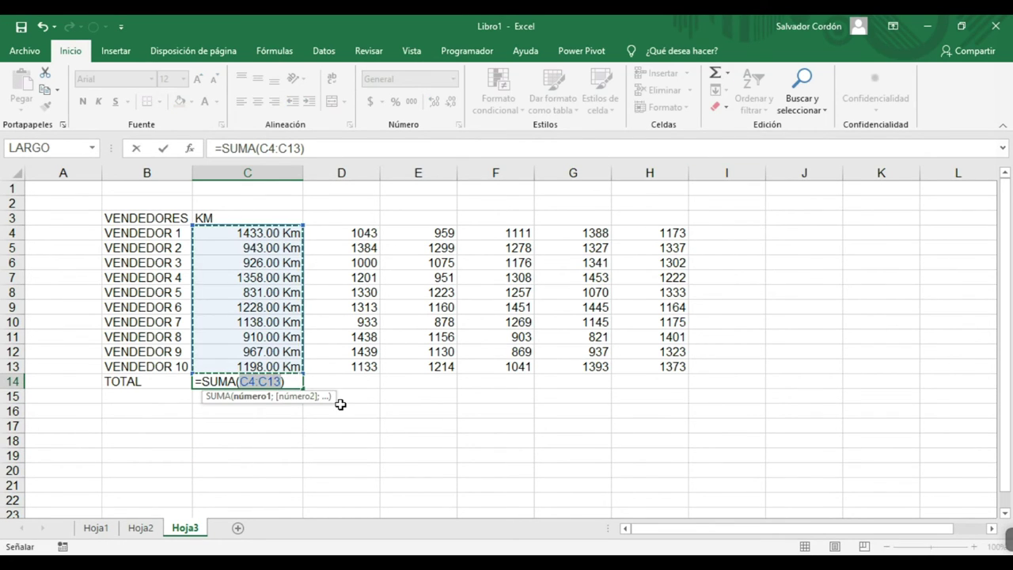
key(Return)
click(269, 385)
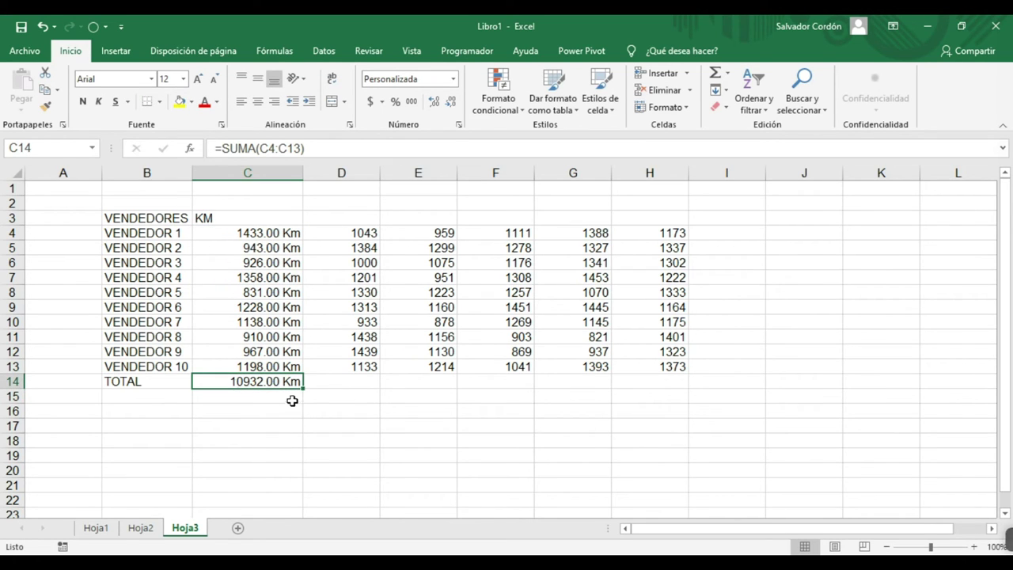
drag(271, 230, 277, 367)
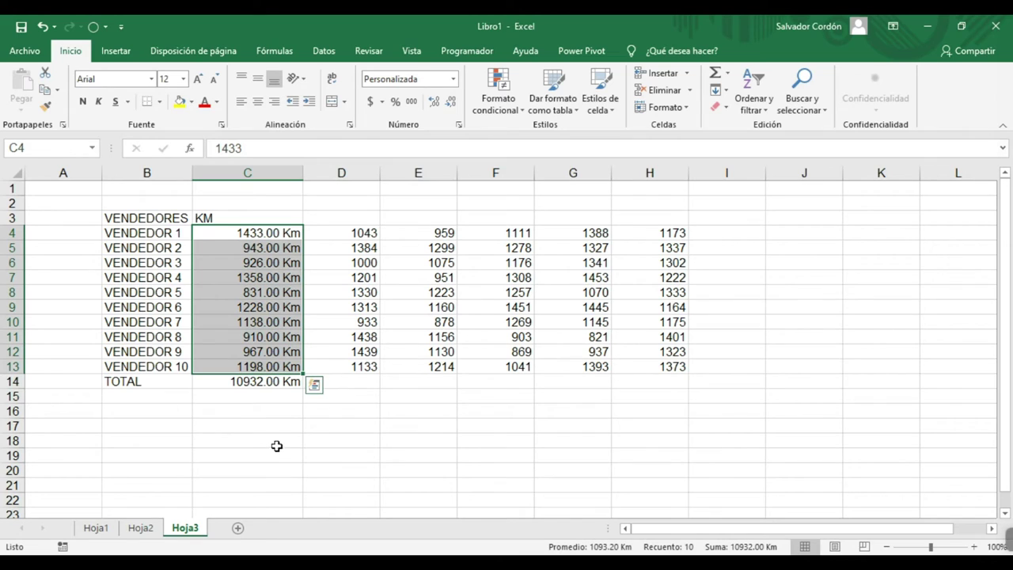
click(251, 384)
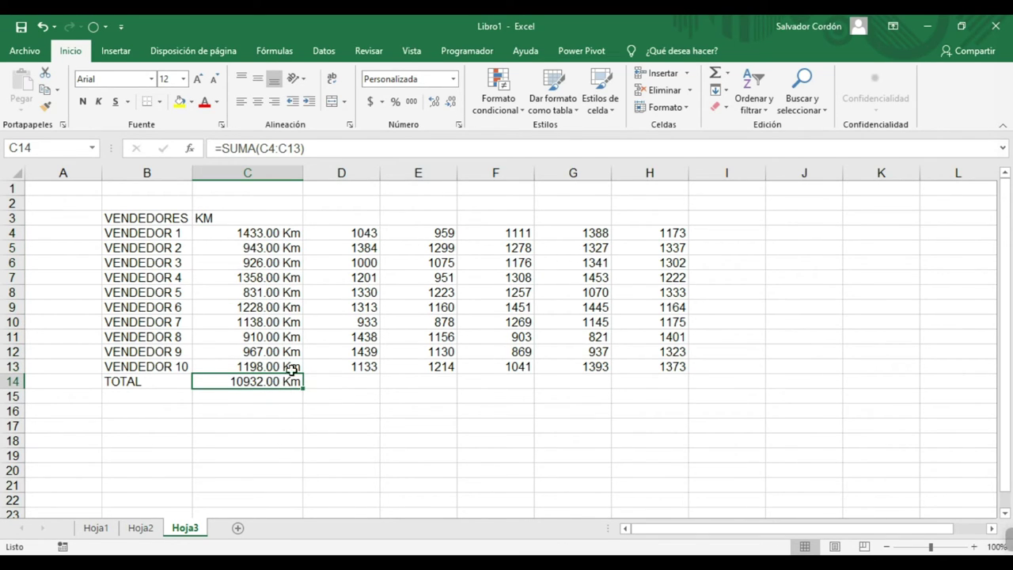
Step: Enter $ as the header of column D in D3
drag(361, 230, 359, 369)
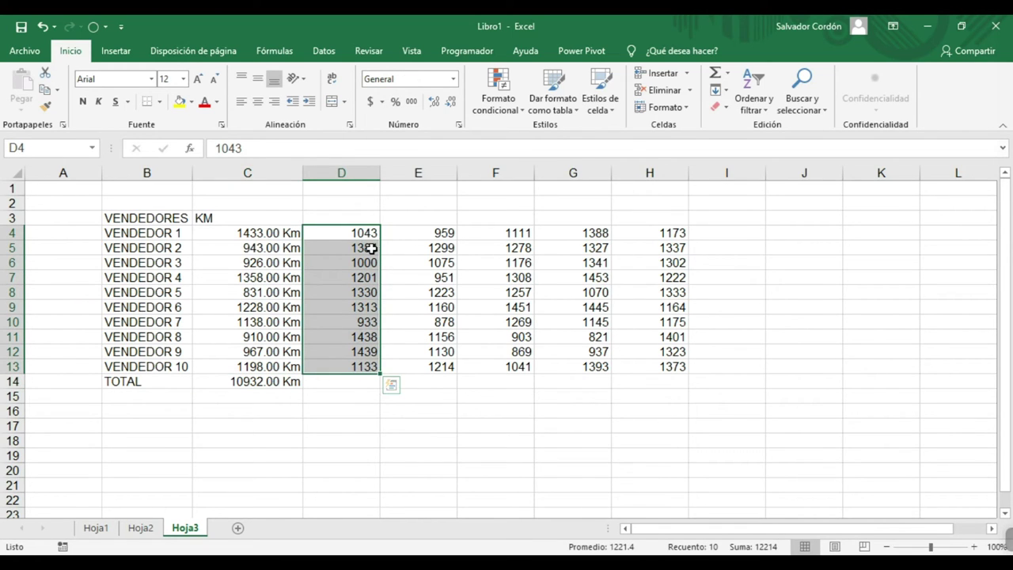
click(357, 383)
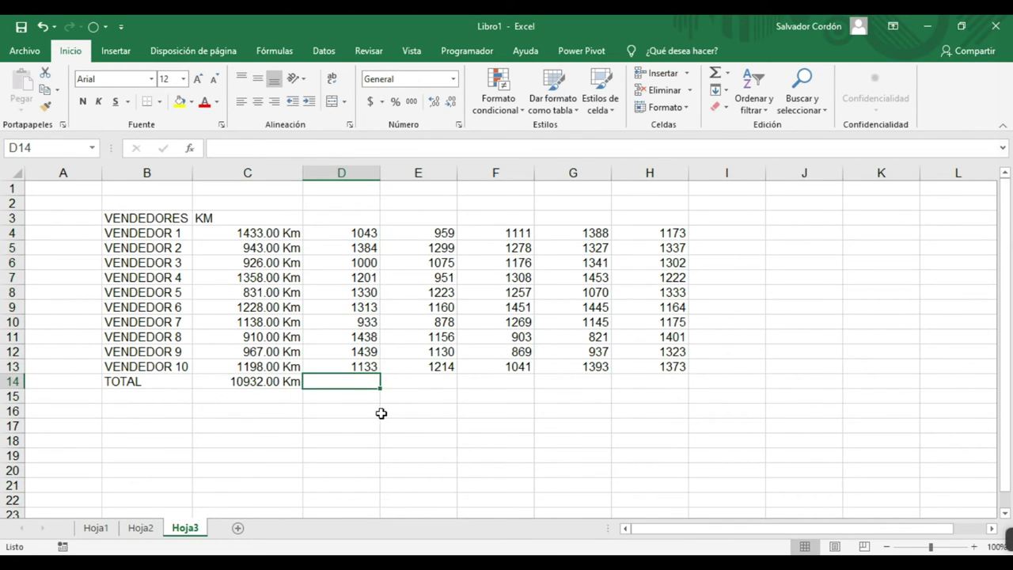
click(348, 217)
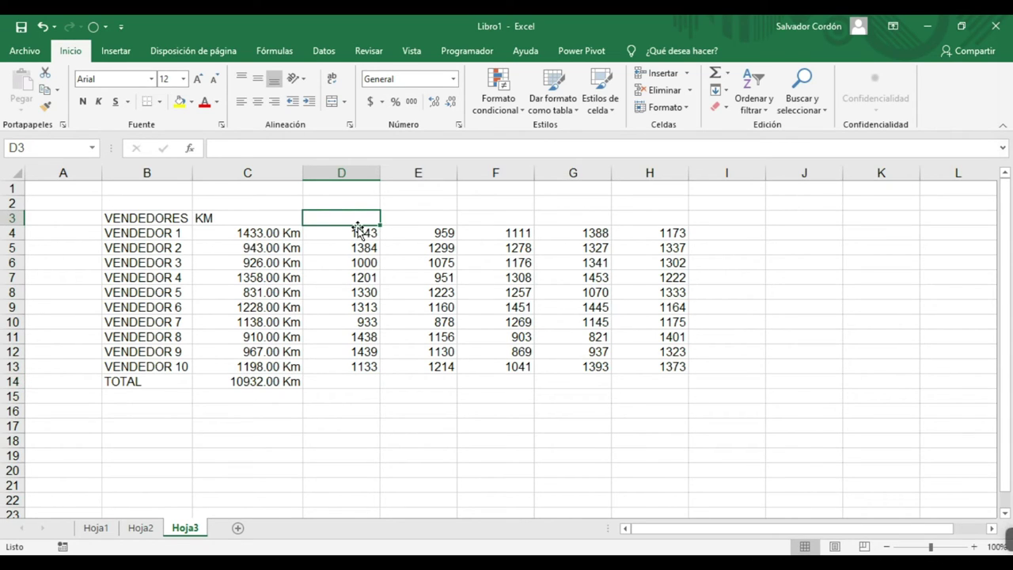
text($)
key(Return)
Step: Centre the KM and $ headers in C3:D3
click(299, 220)
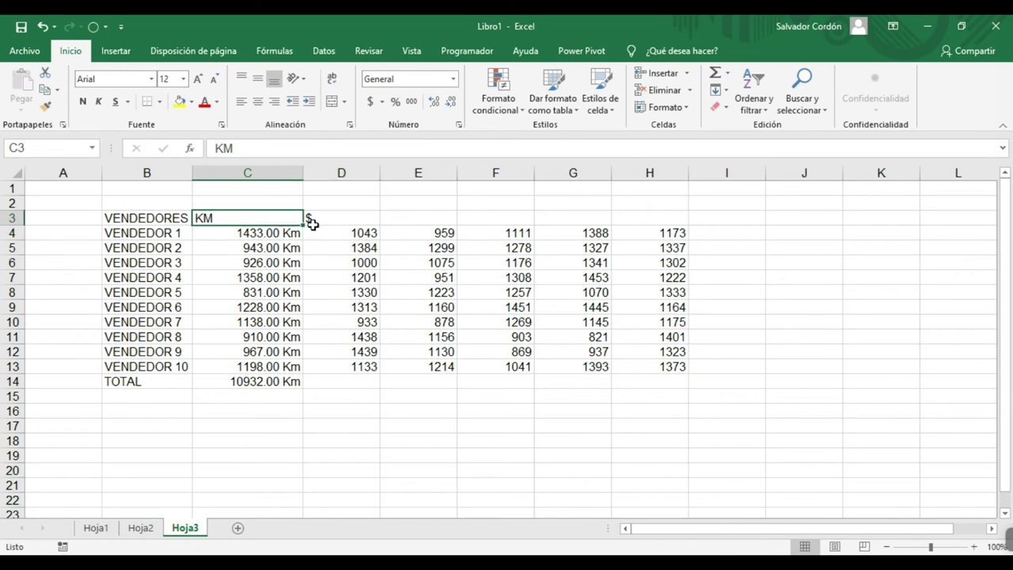
drag(299, 222, 369, 380)
drag(249, 211, 359, 214)
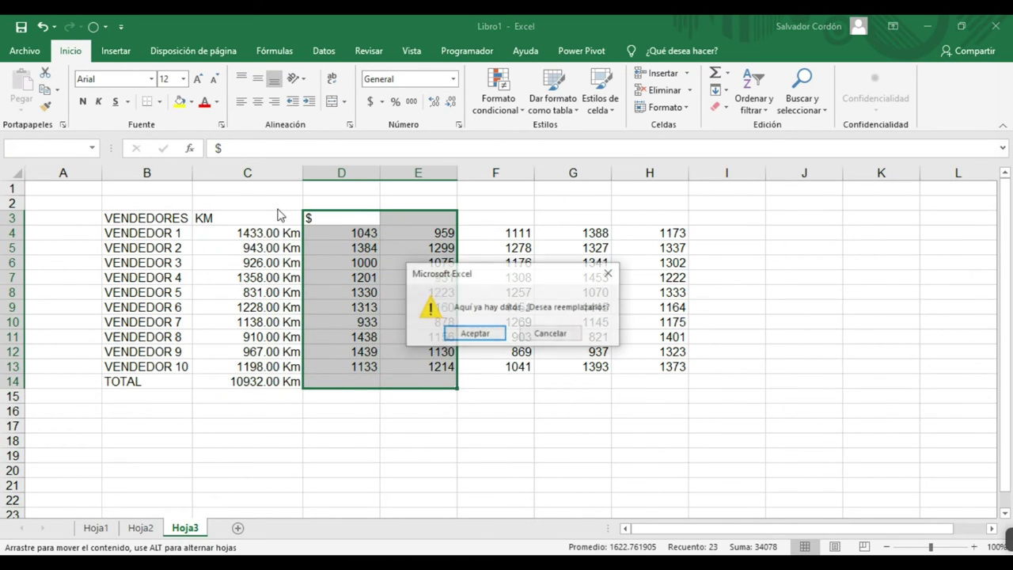
key(Escape)
drag(271, 212, 304, 216)
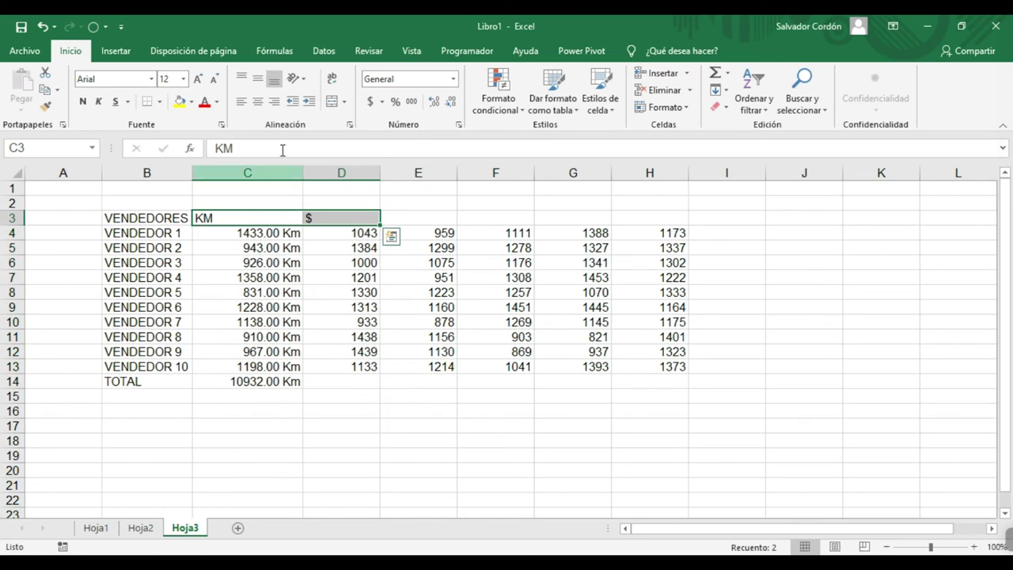
click(257, 102)
click(339, 266)
drag(342, 231, 358, 370)
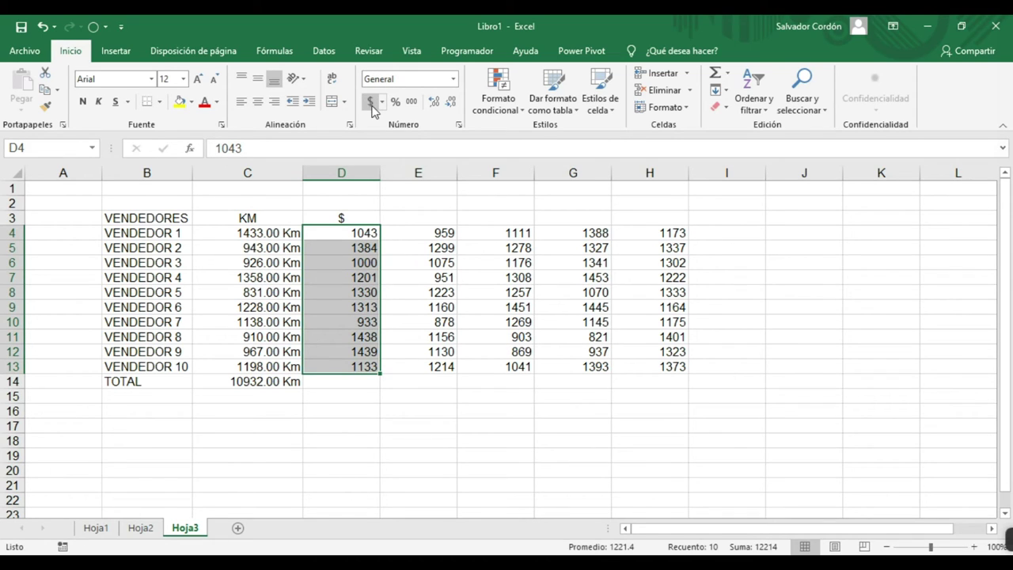
Step: Format D4:D13 as accounting dollars and total them in D14 as $ 12,214.00
click(371, 104)
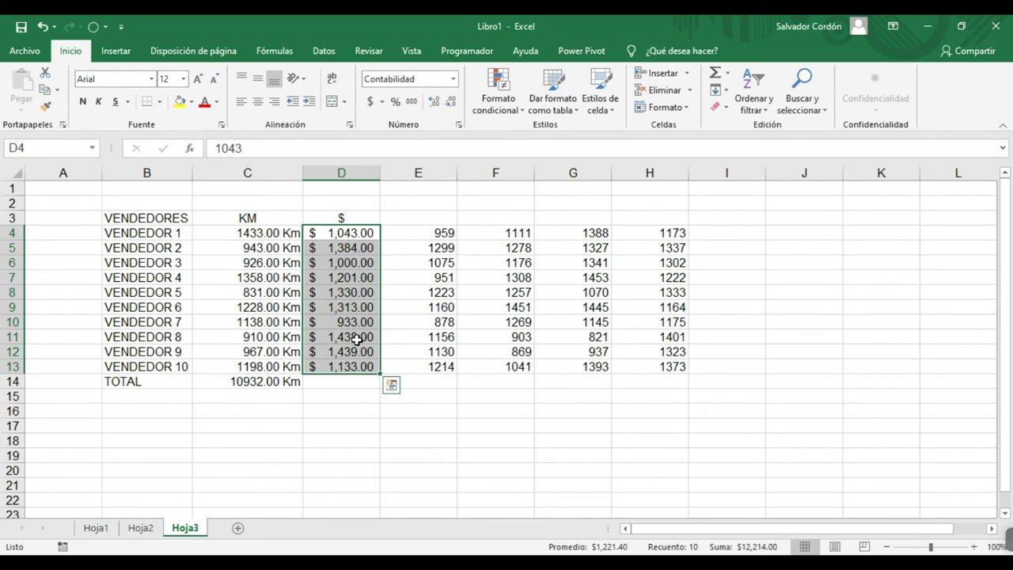
key(Return)
click(348, 383)
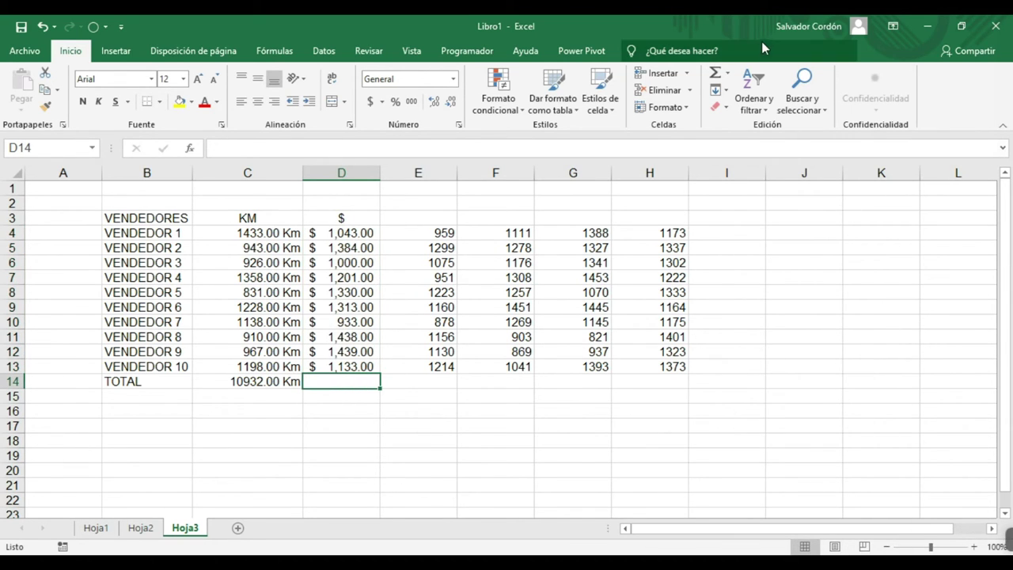
click(714, 72)
key(Return)
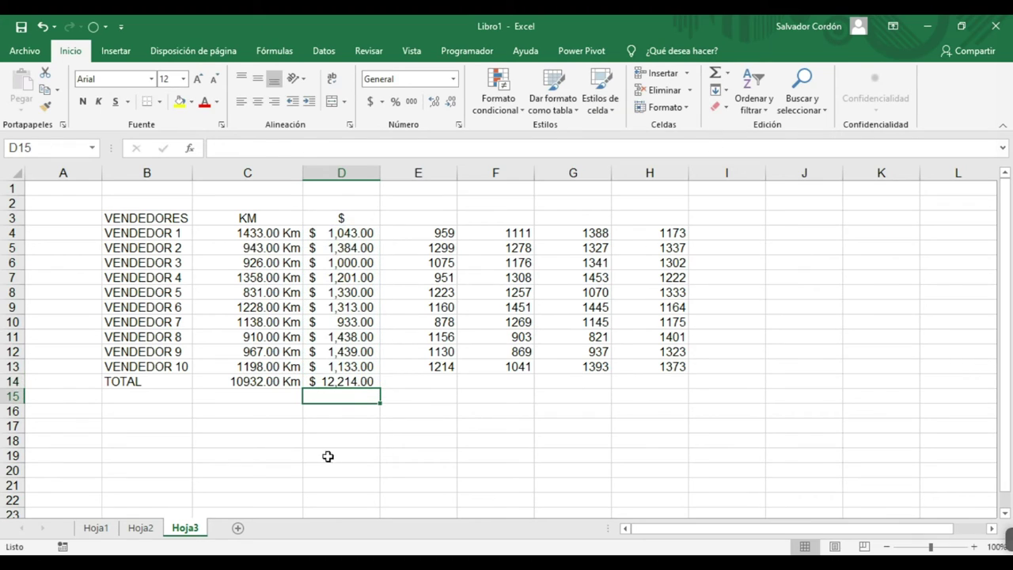
click(349, 381)
drag(237, 383, 340, 381)
click(378, 435)
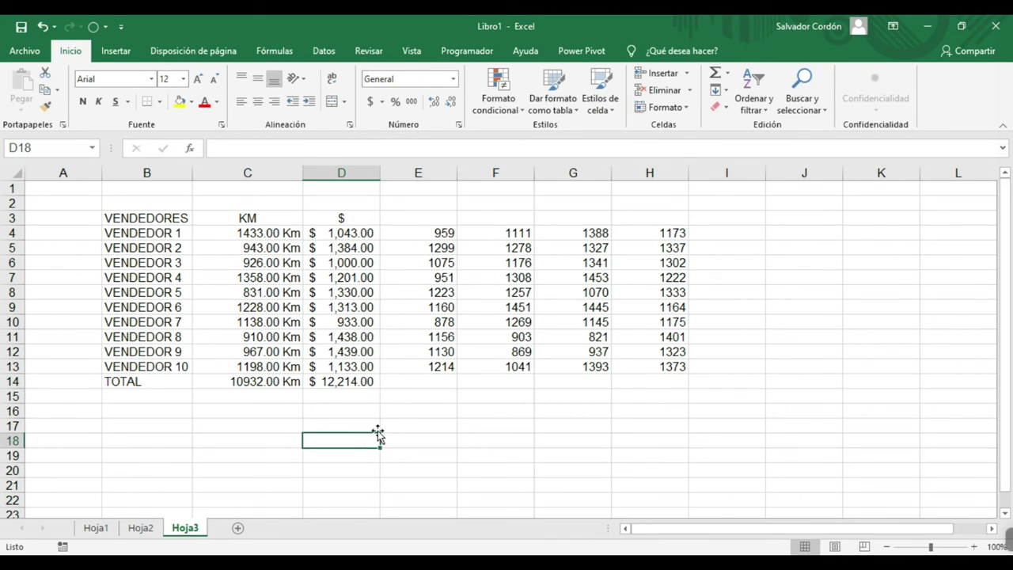
drag(444, 233, 604, 364)
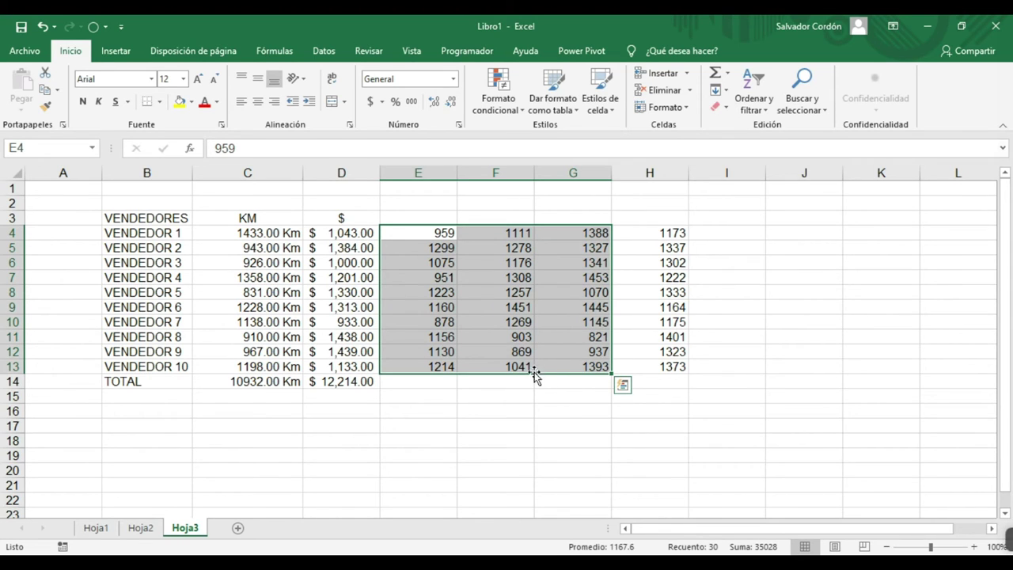
Step: Apply the custom format 0 "metros" to E4:E13, showing 959 metros through 1214 metros
drag(518, 367, 519, 236)
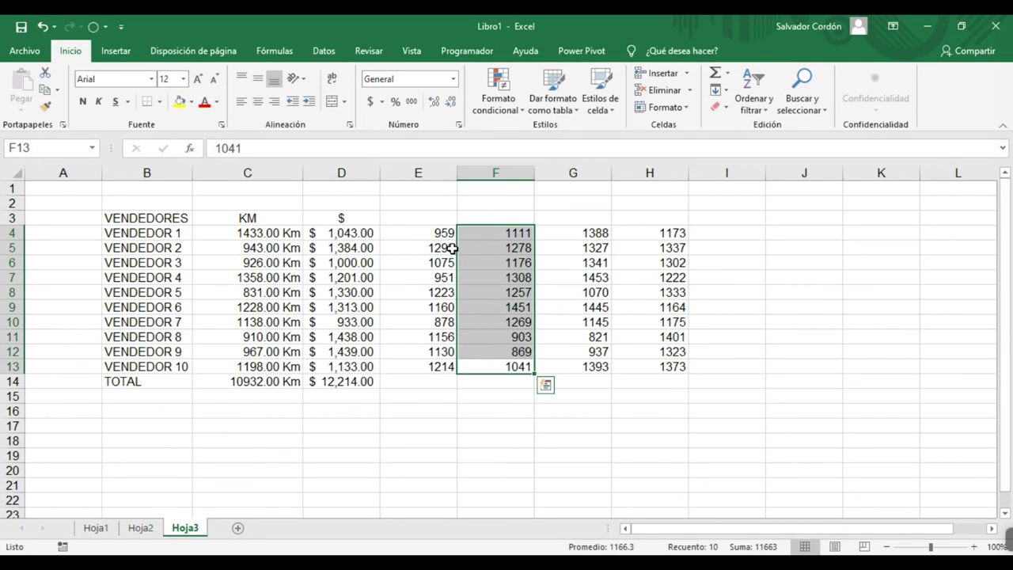
drag(429, 234, 426, 367)
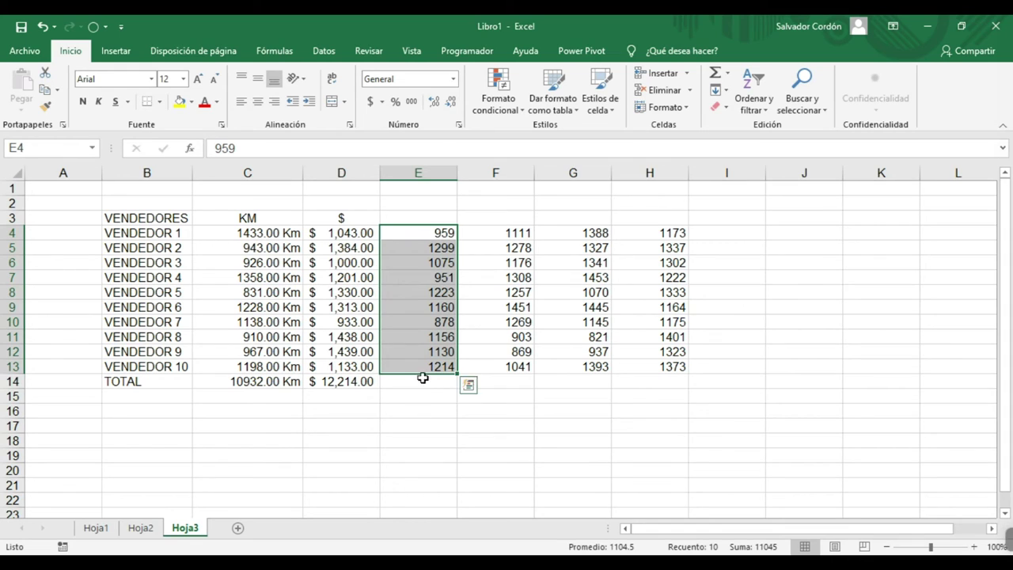
click(454, 80)
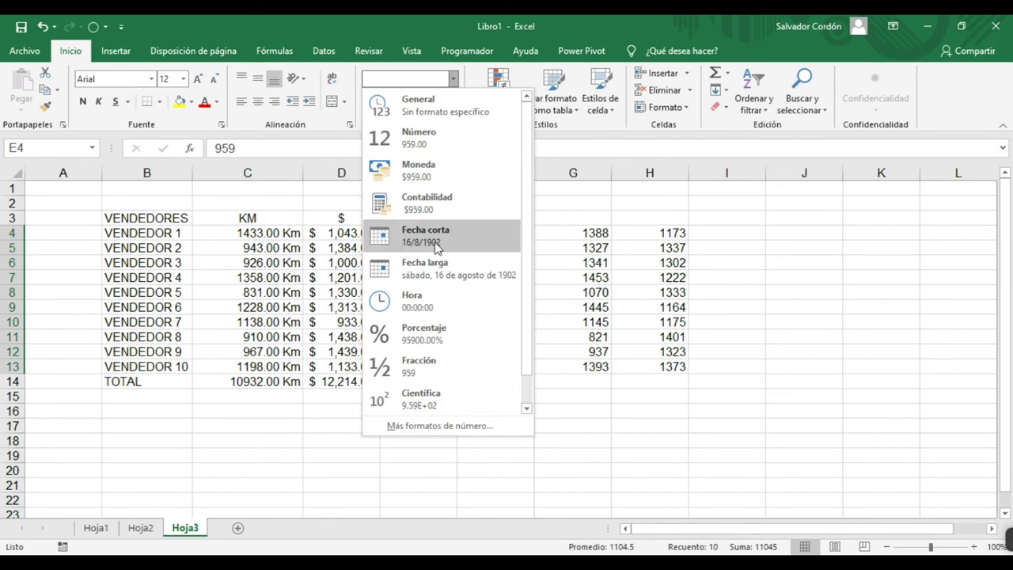
click(458, 432)
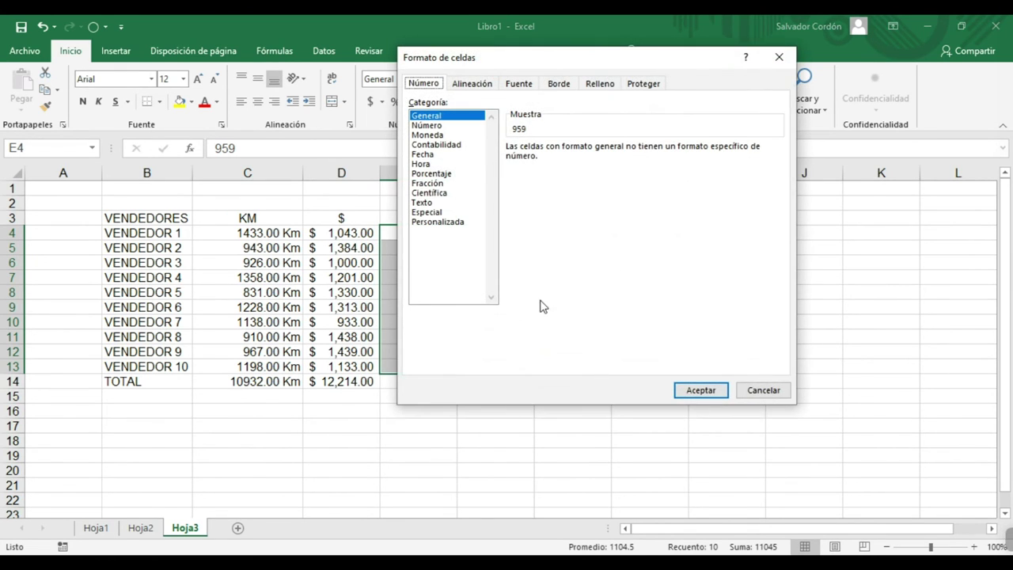
click(441, 227)
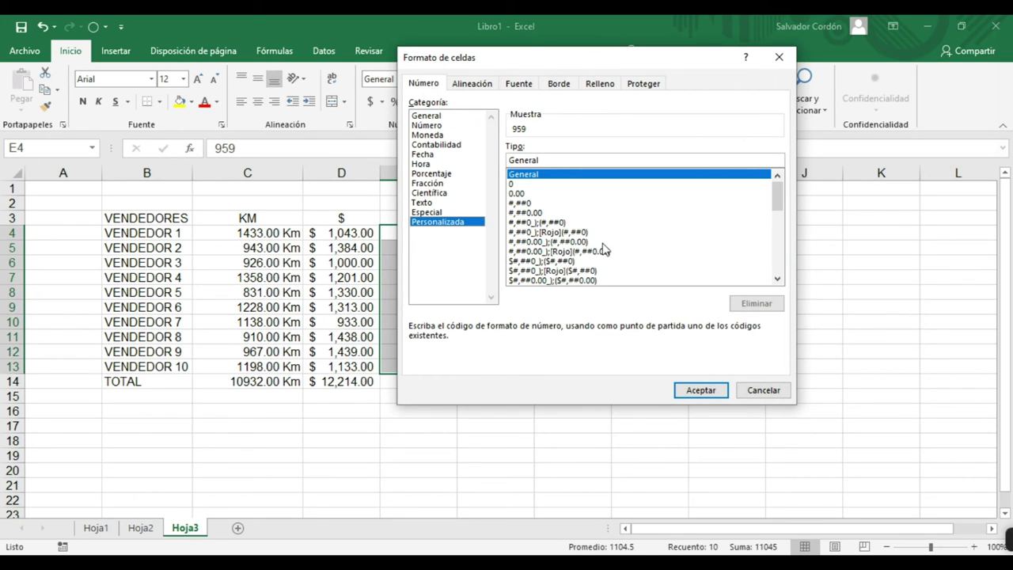
click(515, 185)
click(522, 161)
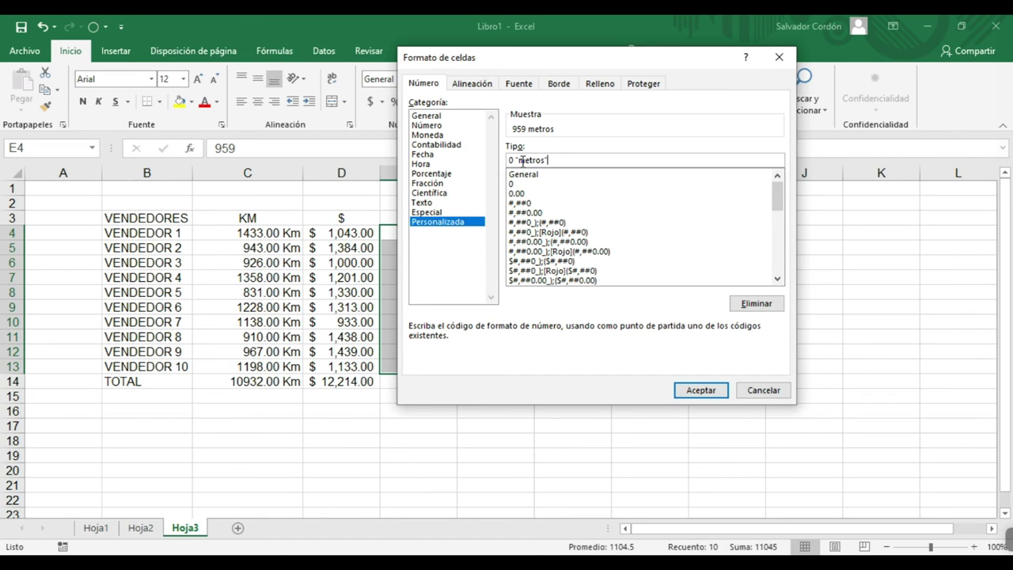
key(Return)
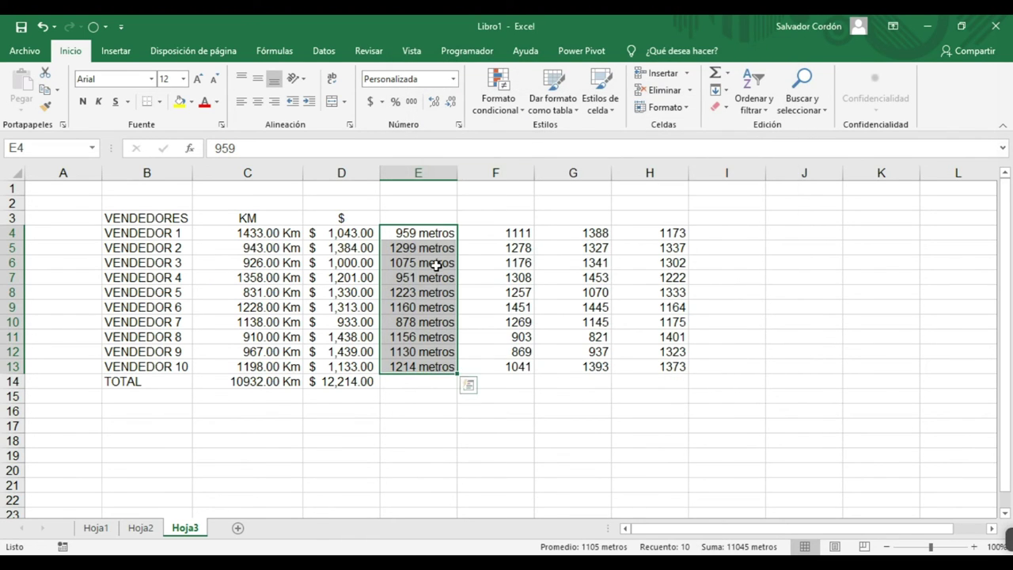
click(758, 230)
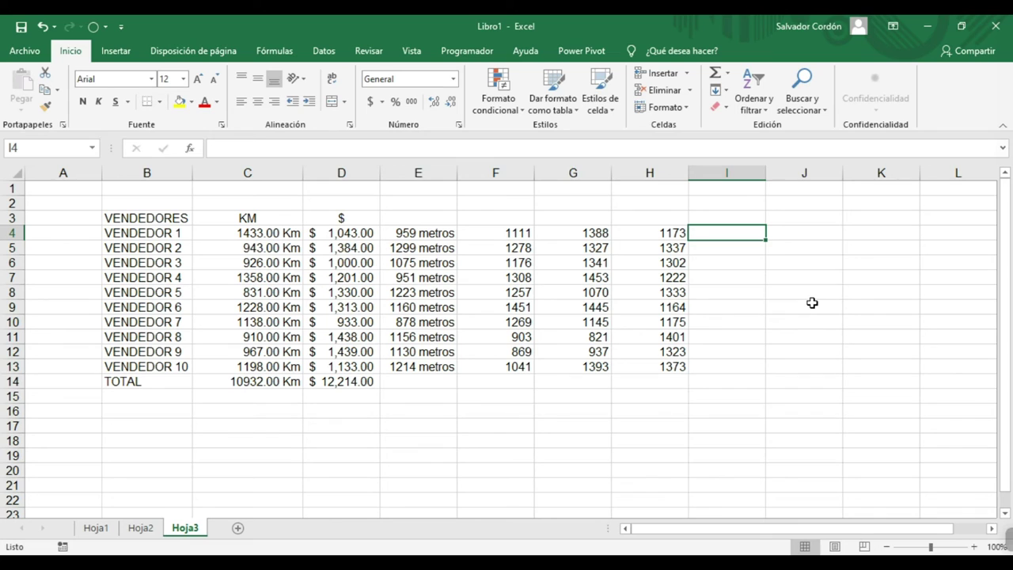
Step: Enter the first five ages 25, 50, 45, 27 and 28 in I4:I8
text(25)
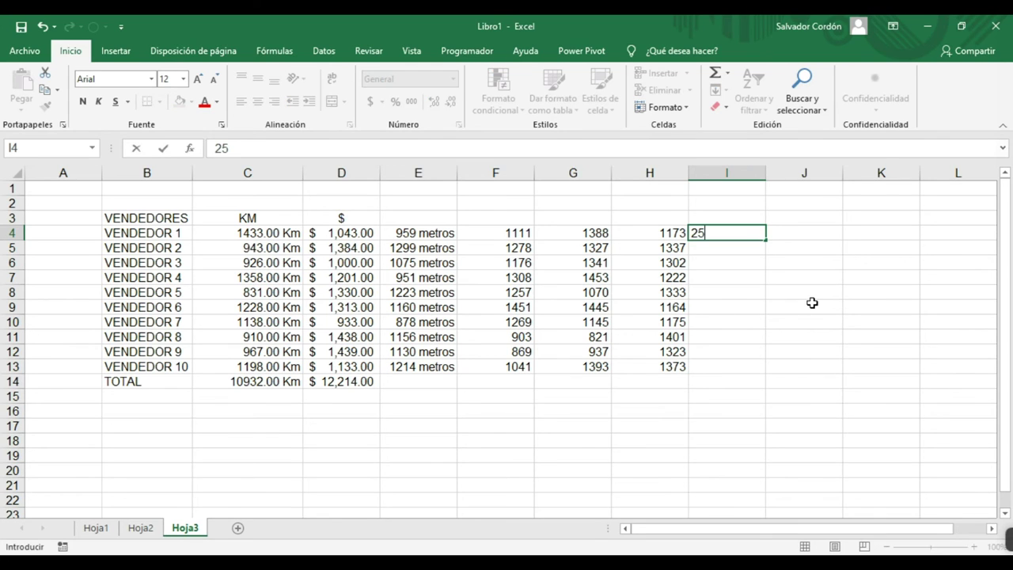
key(Return)
text(50)
key(Return)
text(45)
key(Return)
text(1)
key(BackSpace)
key(BackSpace)
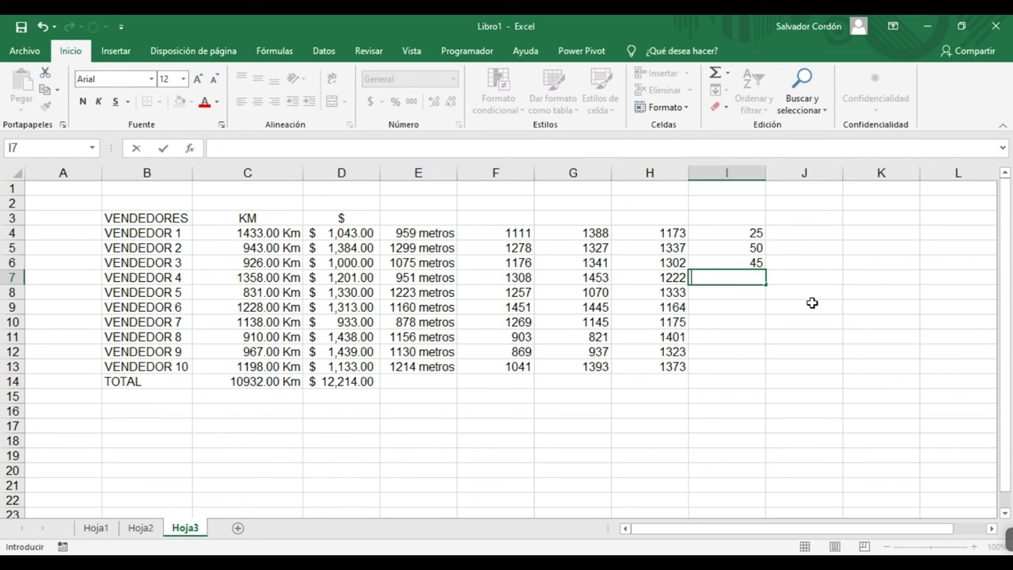
text(7)
key(Return)
text(28)
key(Return)
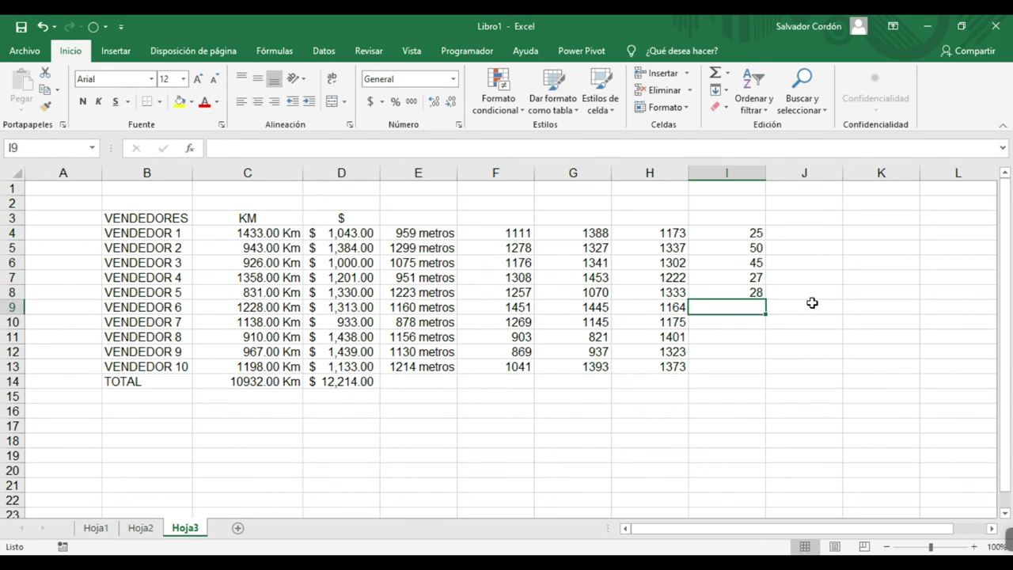
Step: Enter the remaining ages 34, 36, 40, 38 and 46 in I9:I13
text(34)
key(Return)
text(36)
key(Return)
text(40)
key(Return)
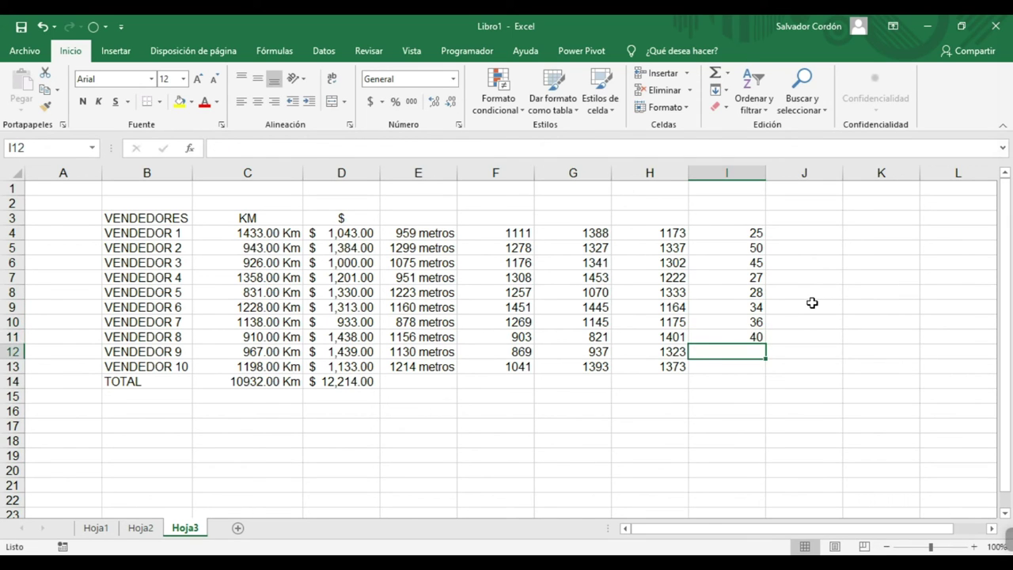
text(38)
key(Return)
text(46)
key(Return)
drag(756, 233, 738, 374)
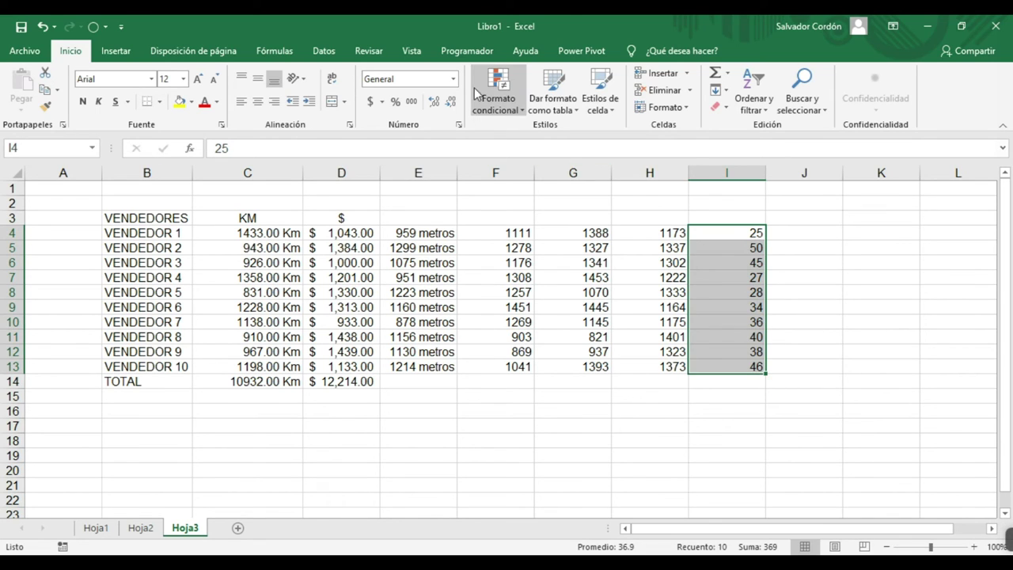
Step: Apply the custom number format 0 "años" to the ages in I4:I13
click(454, 80)
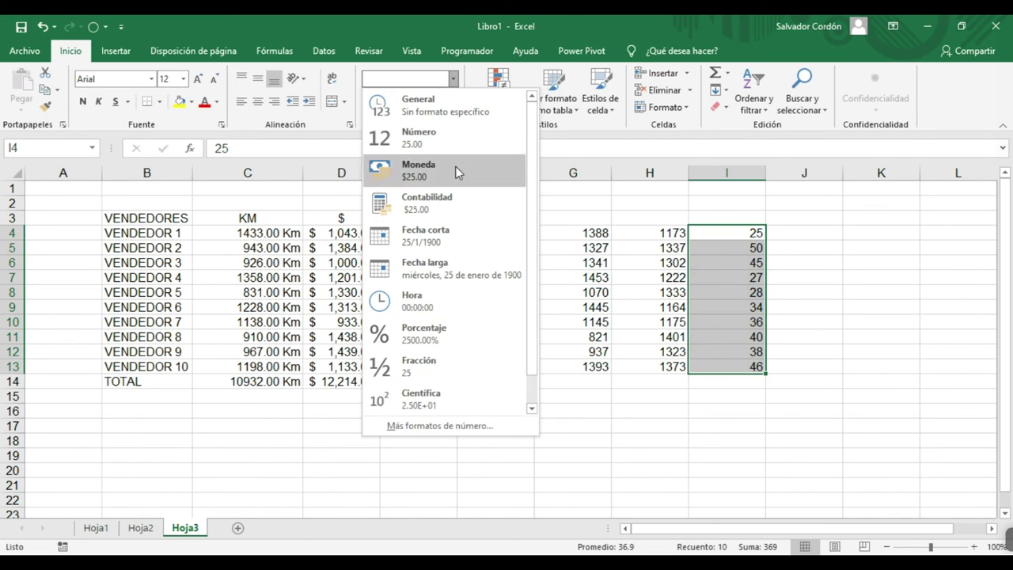
click(458, 421)
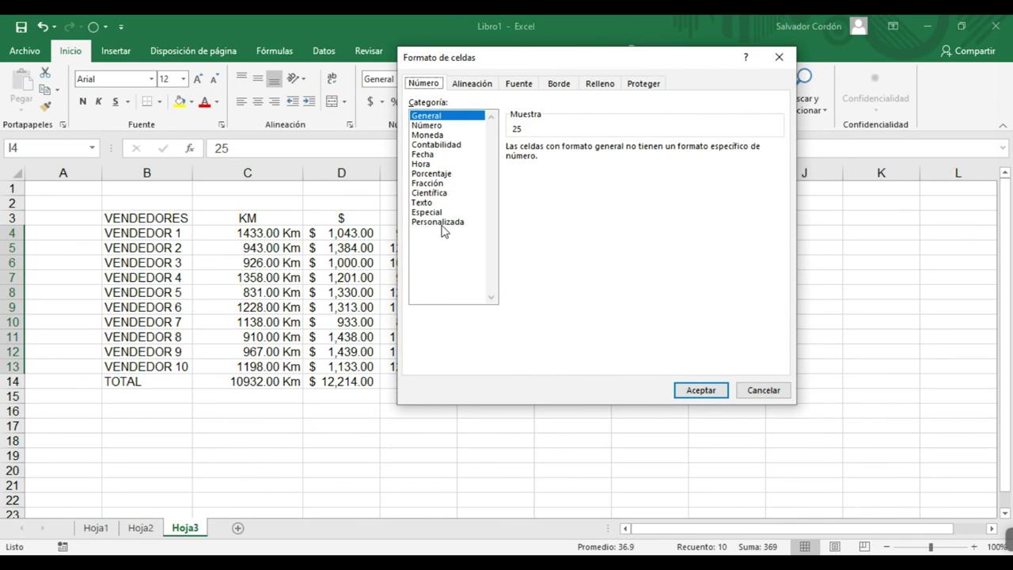
click(439, 223)
click(533, 185)
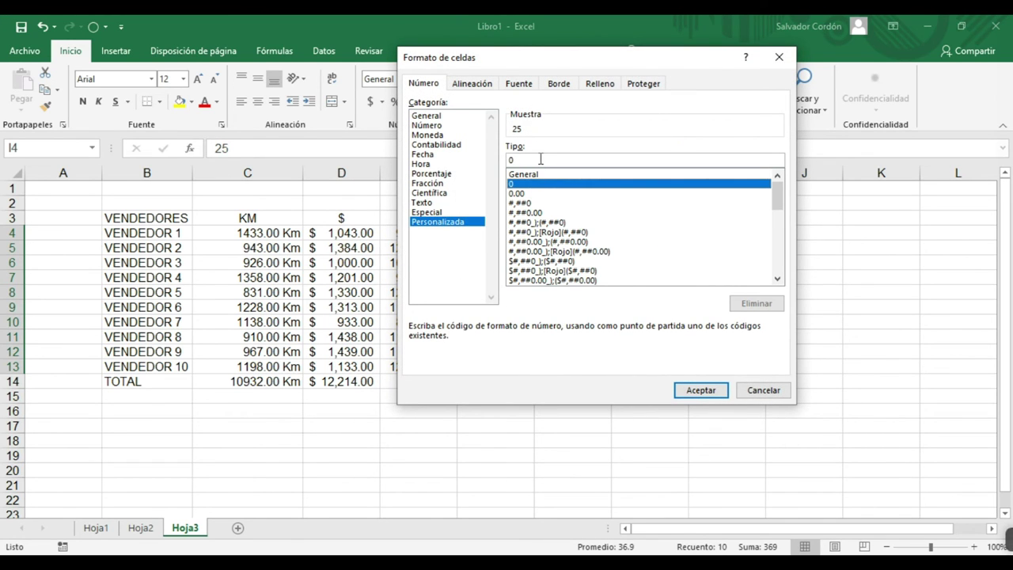
click(540, 159)
text("años")
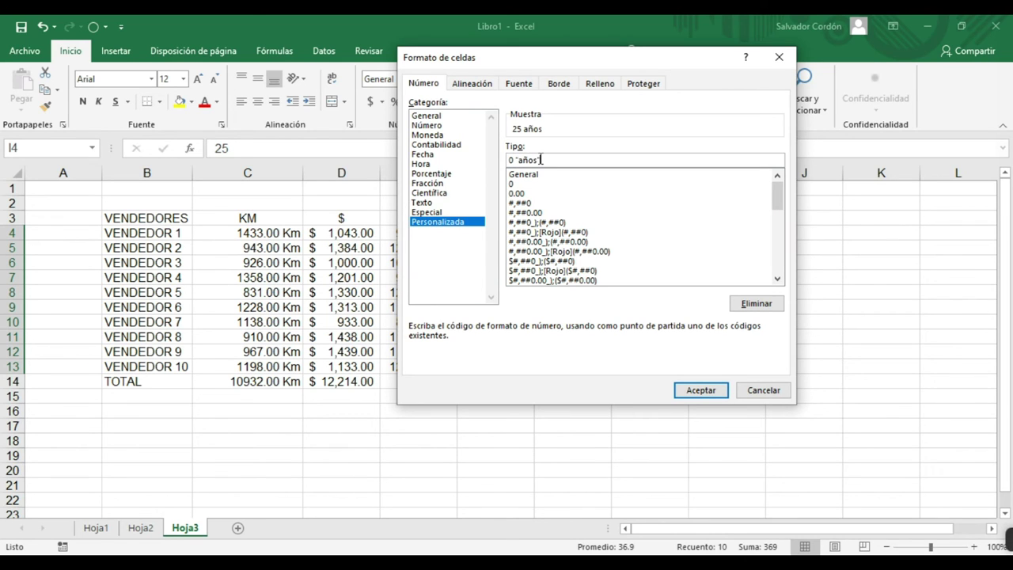
click(700, 390)
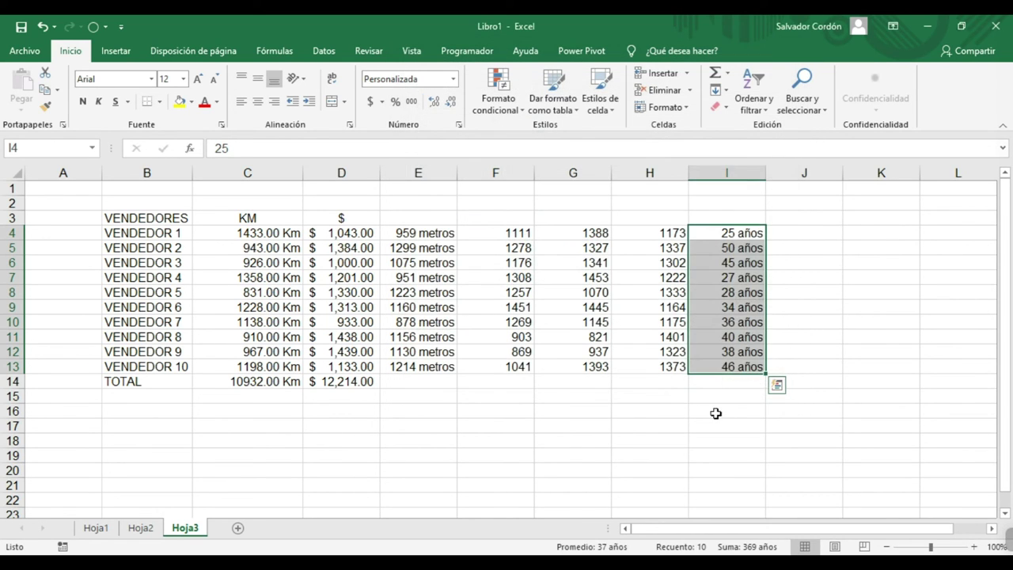
click(779, 396)
click(734, 441)
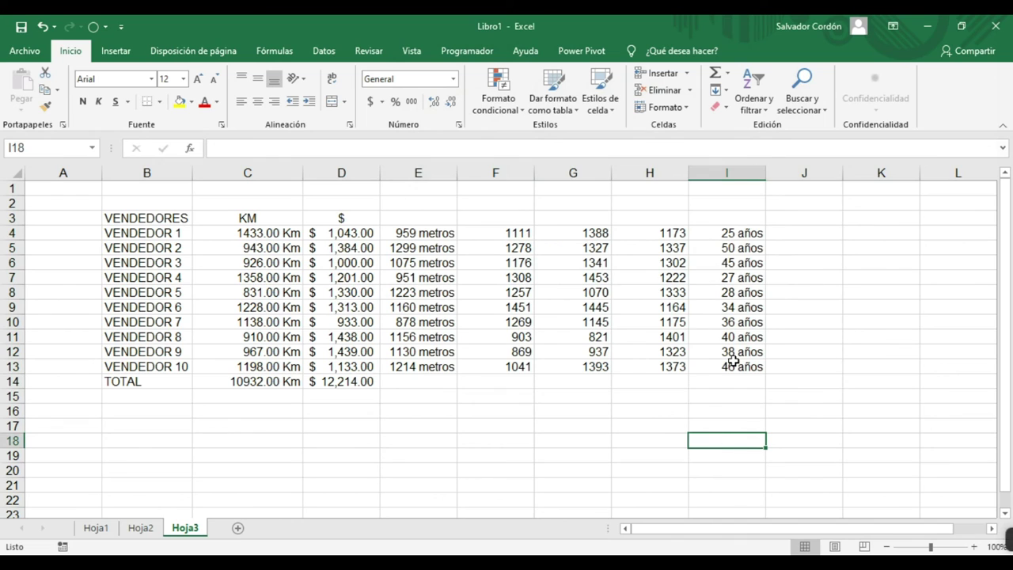
Step: Replace the age 25 in cell I4 with 1
drag(733, 232, 737, 367)
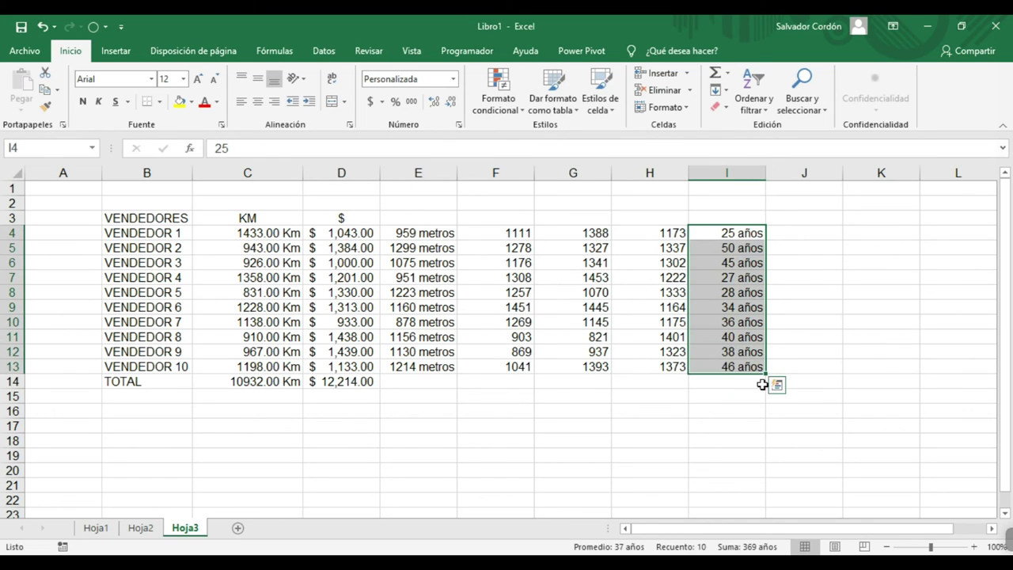
click(820, 308)
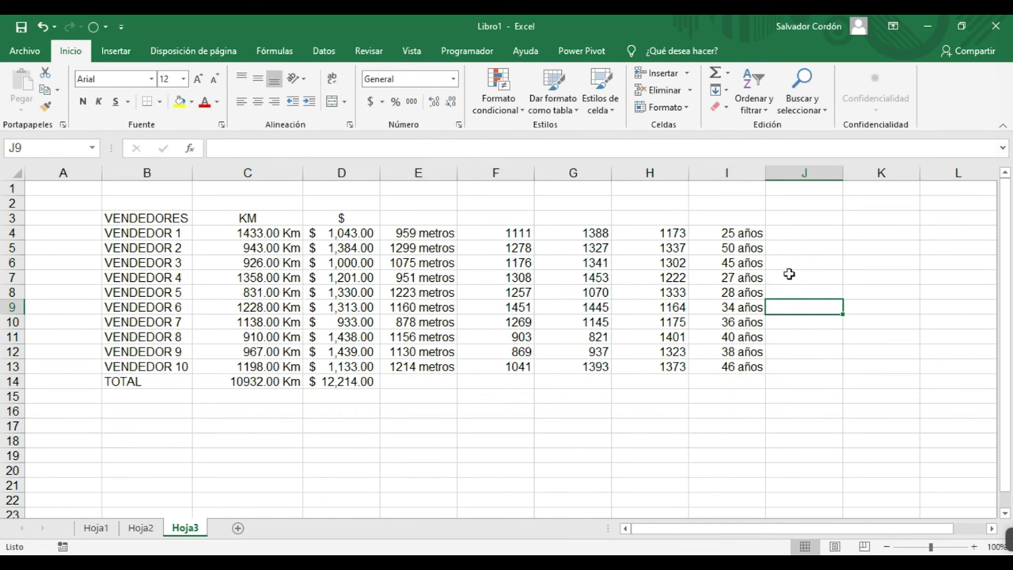
drag(747, 230, 745, 380)
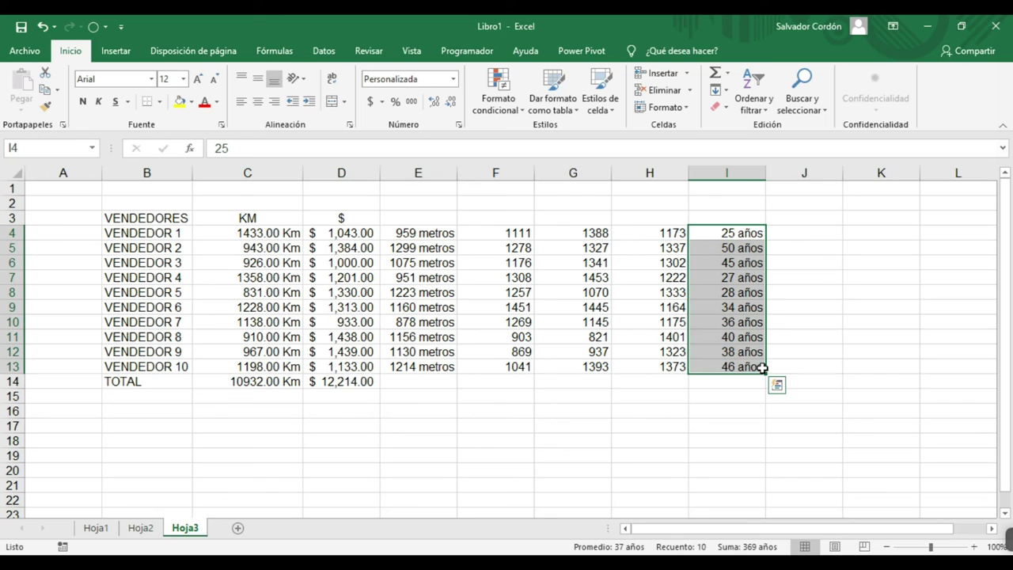
click(726, 236)
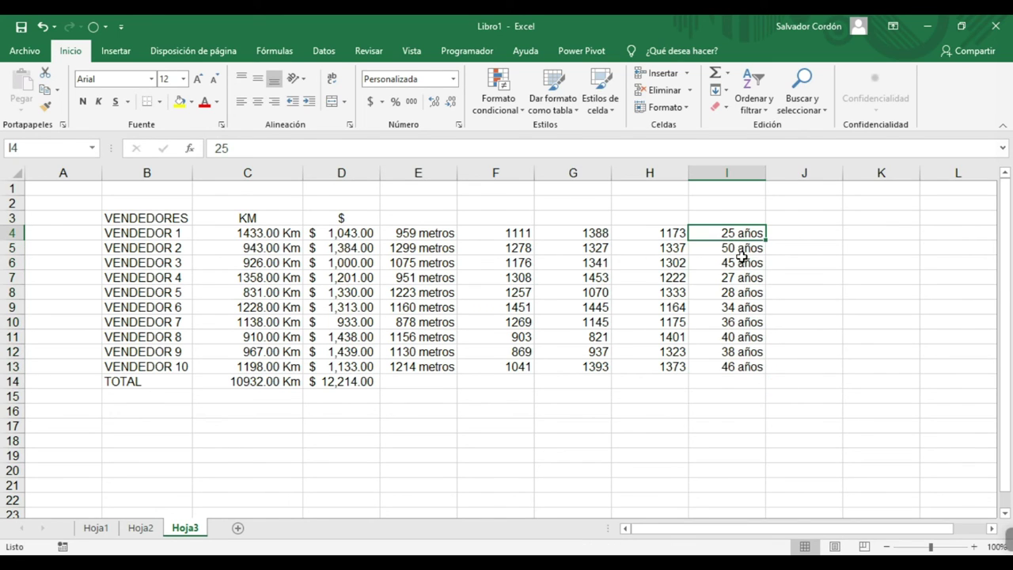
click(180, 235)
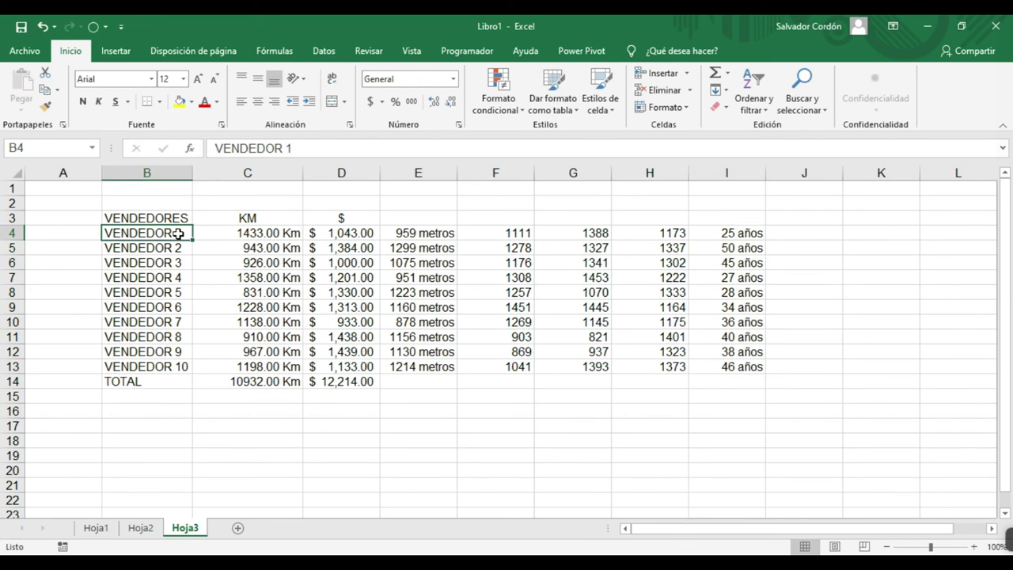
click(733, 231)
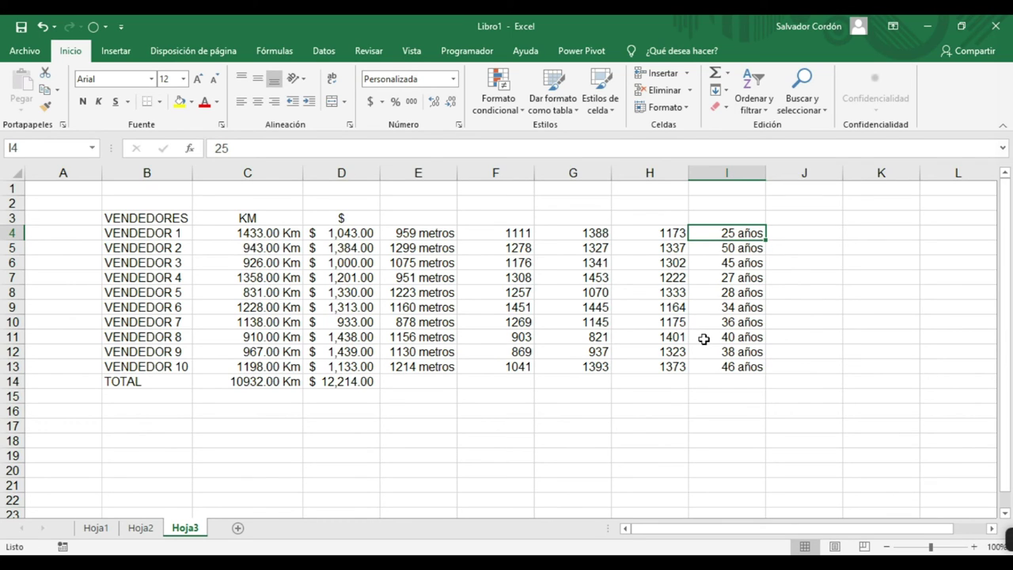
text(1)
key(Return)
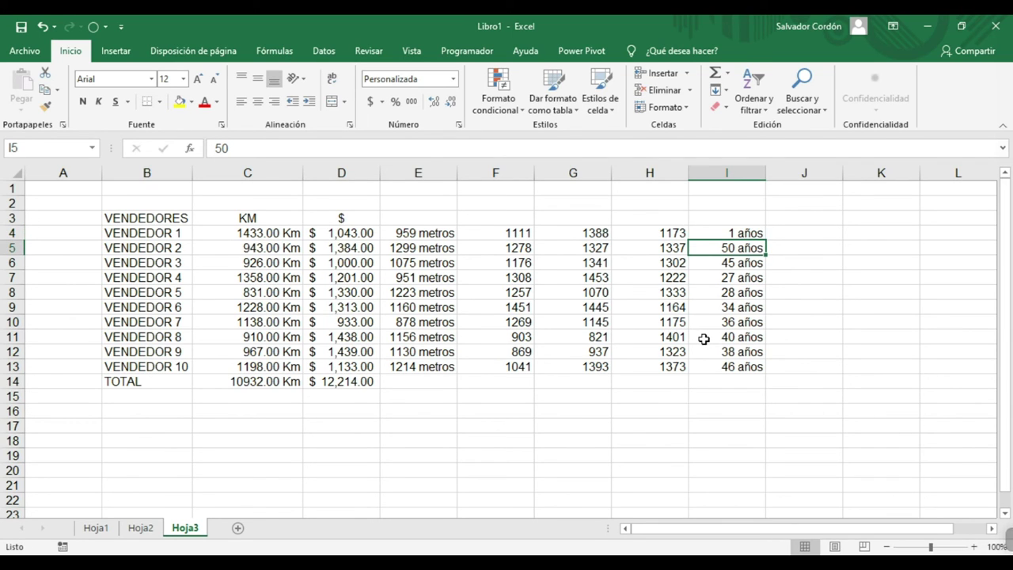
drag(740, 233, 753, 368)
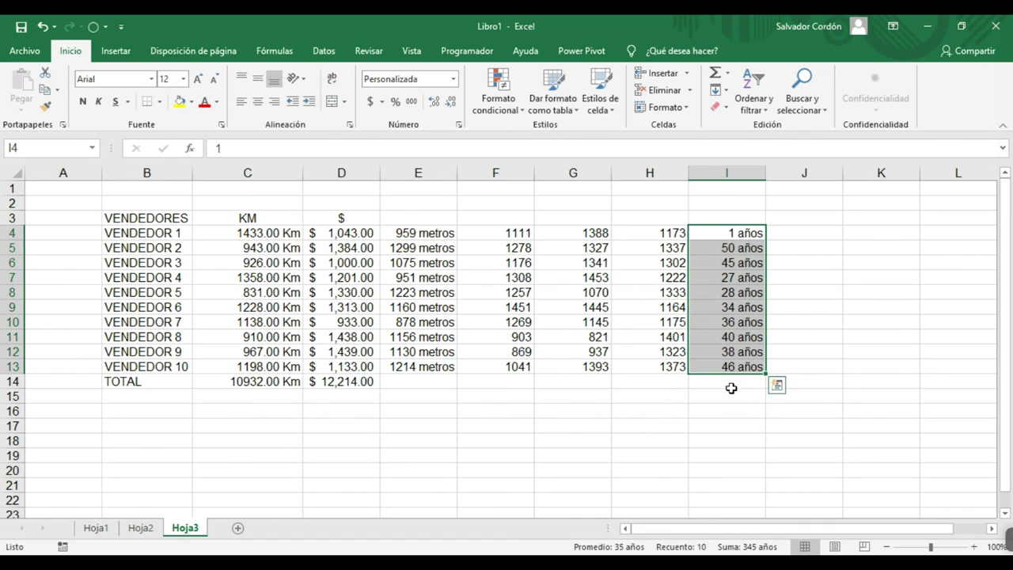
Step: Give cell I4 its own custom format 0 "año" so it reads 1 año
click(755, 229)
click(453, 78)
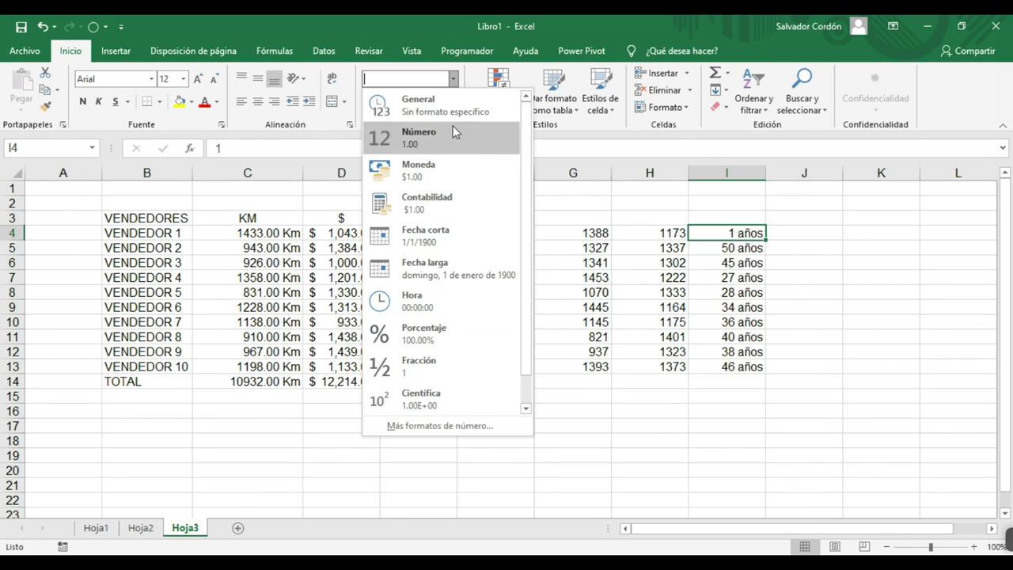
click(442, 423)
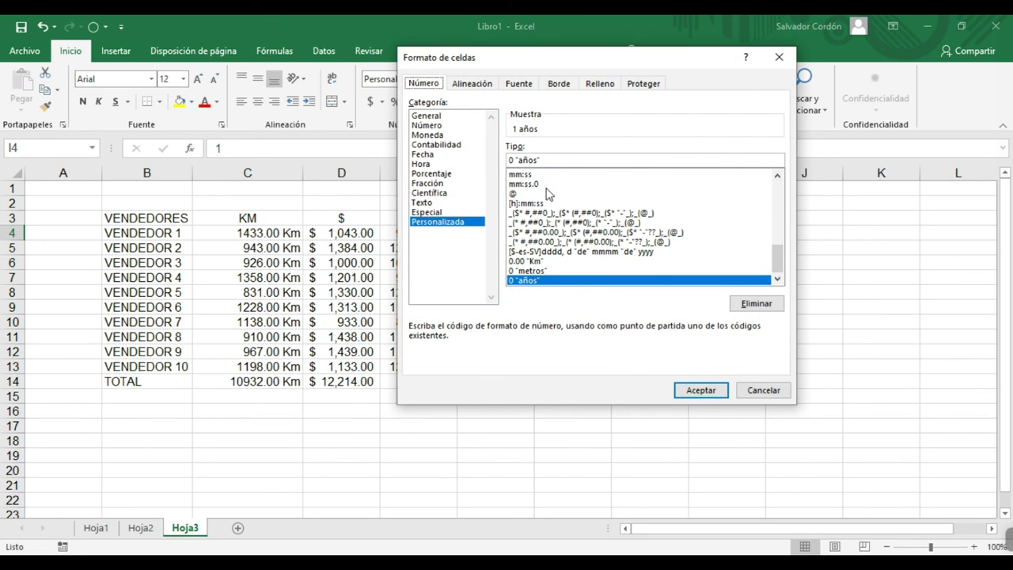
click(538, 161)
key(BackSpace)
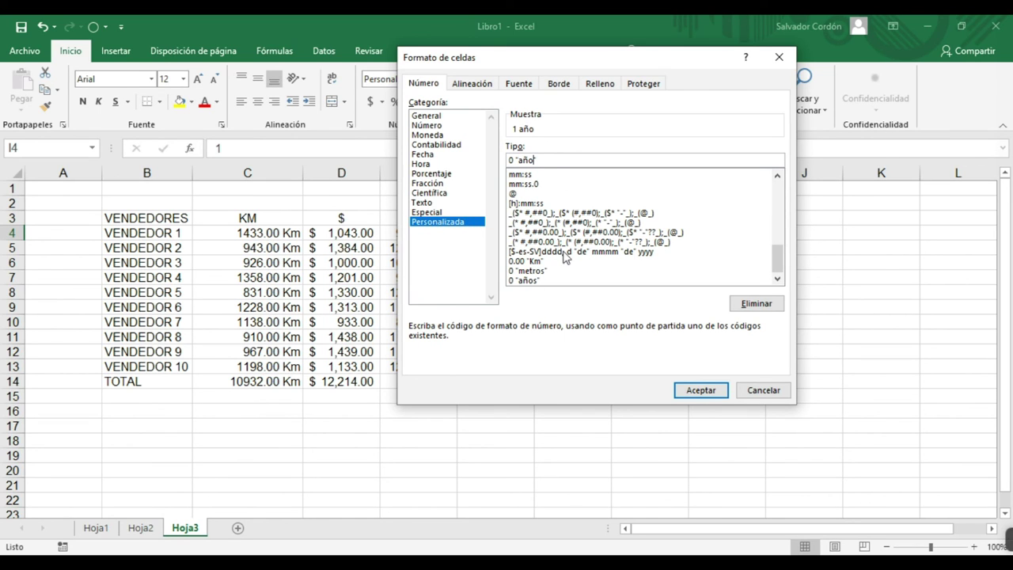
click(701, 389)
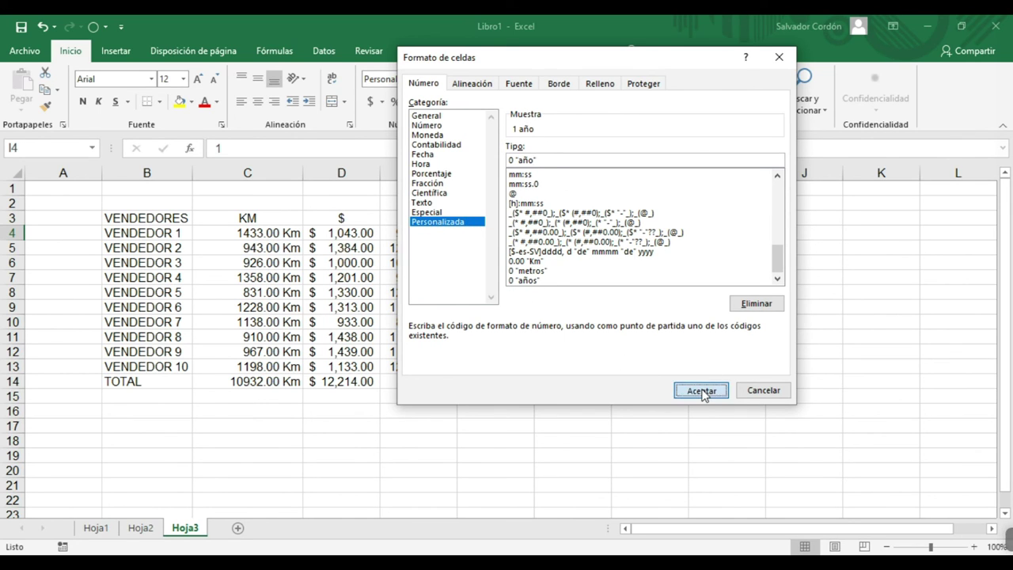
click(827, 273)
Step: Select the ages I4:I13 and choose cell I14 for their total
drag(746, 233, 728, 367)
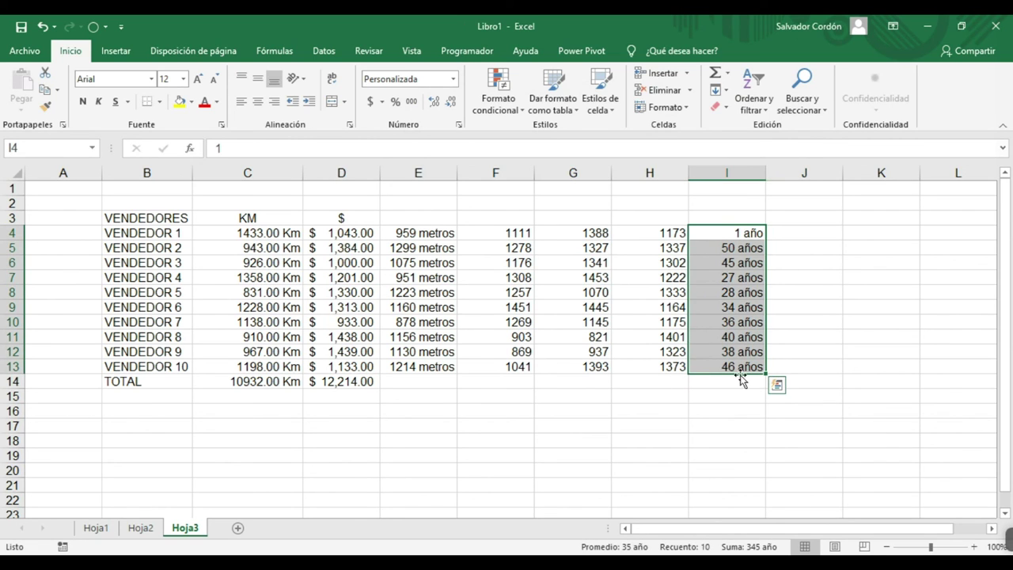
click(739, 384)
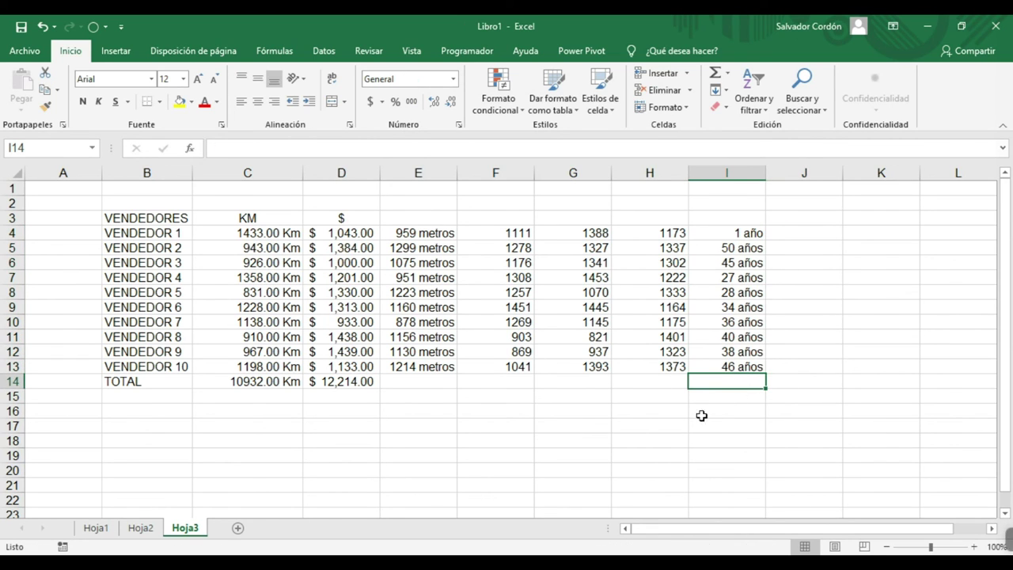
drag(729, 240, 733, 366)
click(731, 384)
Step: Insert an AutoSum total =SUMA(I4:I13) of the ages in cell I14
click(714, 76)
key(Return)
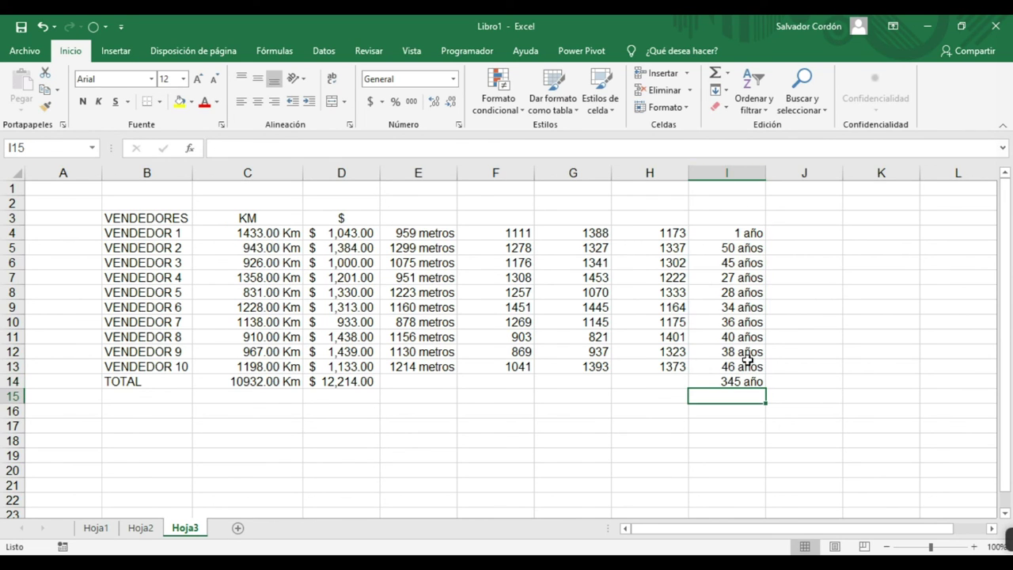
click(746, 381)
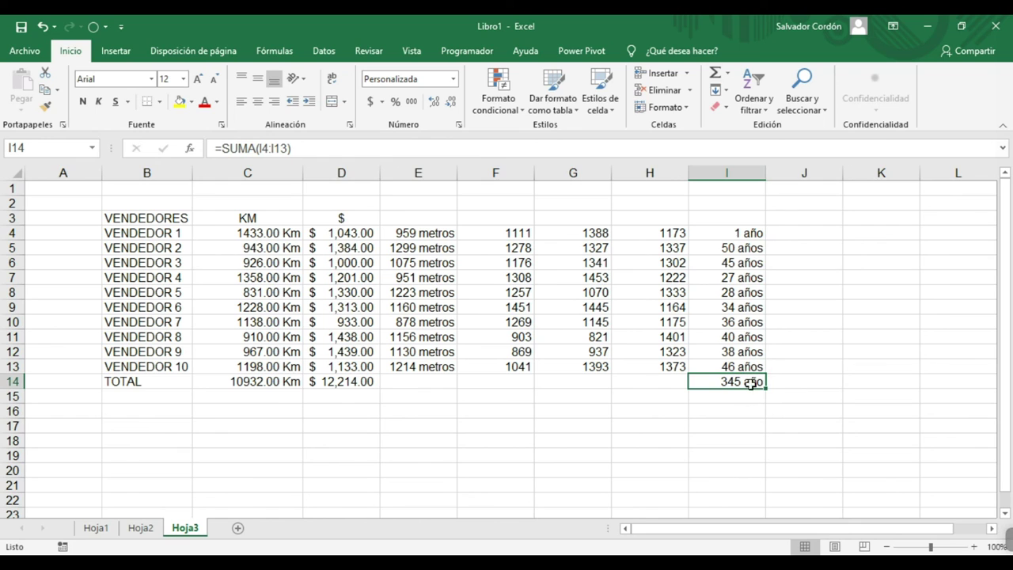
click(734, 233)
click(747, 377)
Step: Format the total in I14 with 0 "años" so it shows 345 años
click(453, 78)
click(443, 424)
click(529, 271)
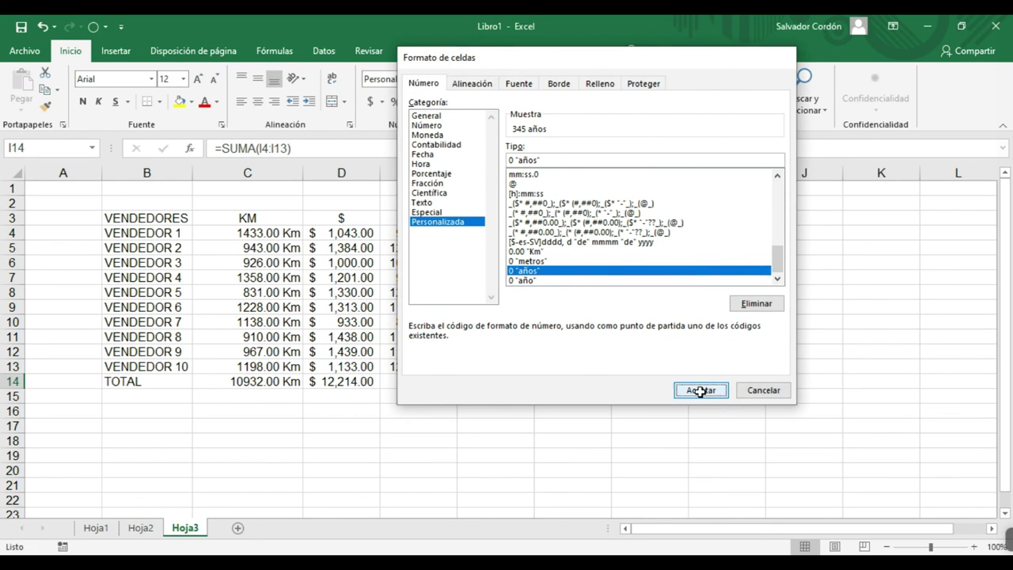
click(701, 389)
click(729, 429)
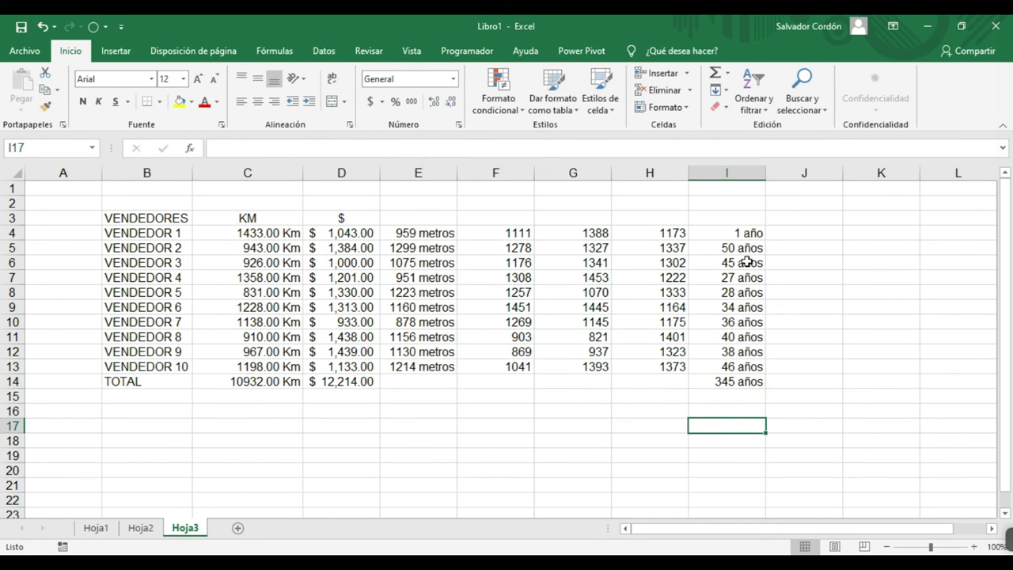
drag(741, 233, 726, 383)
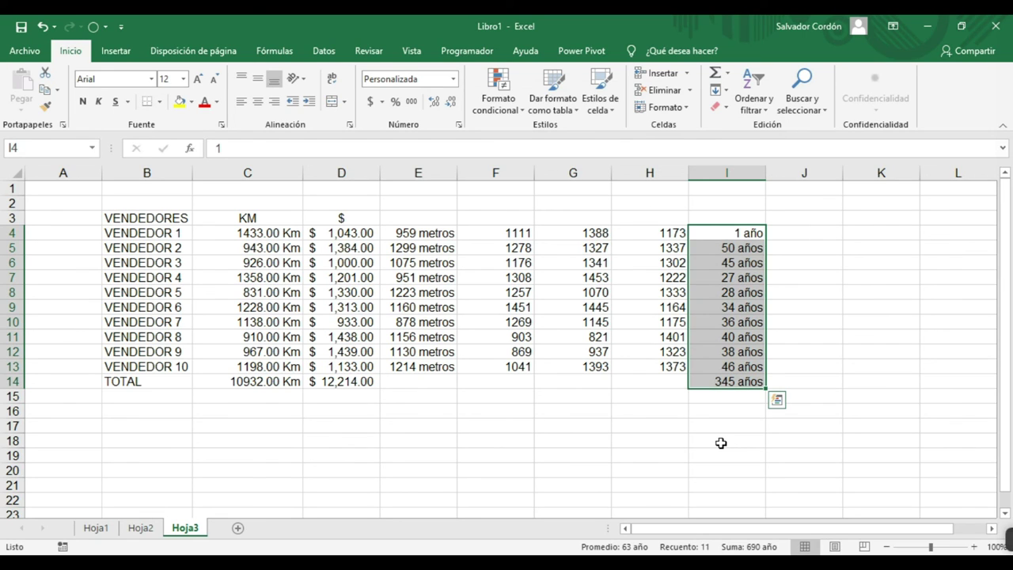
click(541, 440)
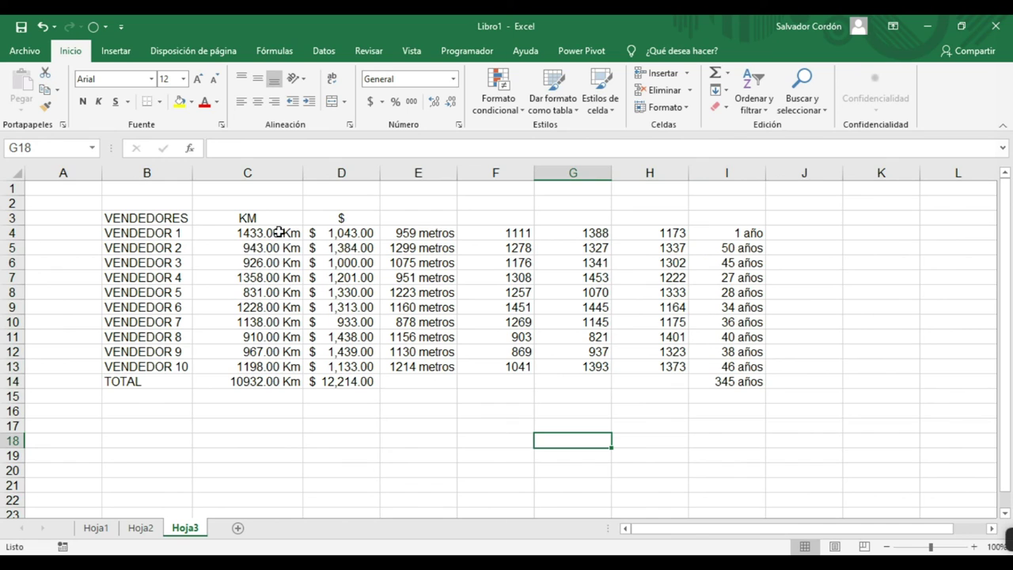
drag(281, 233, 275, 368)
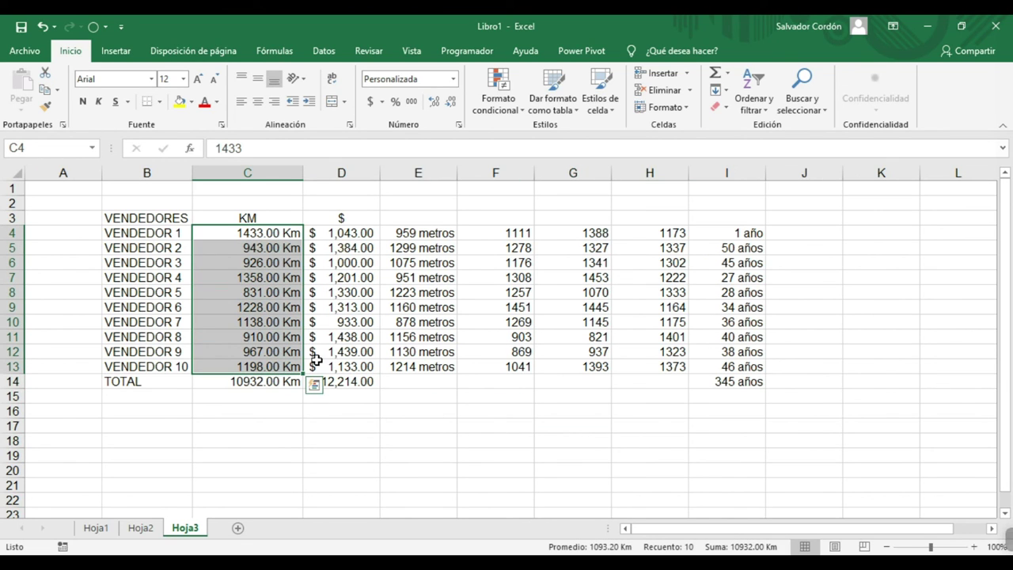
drag(361, 233, 366, 369)
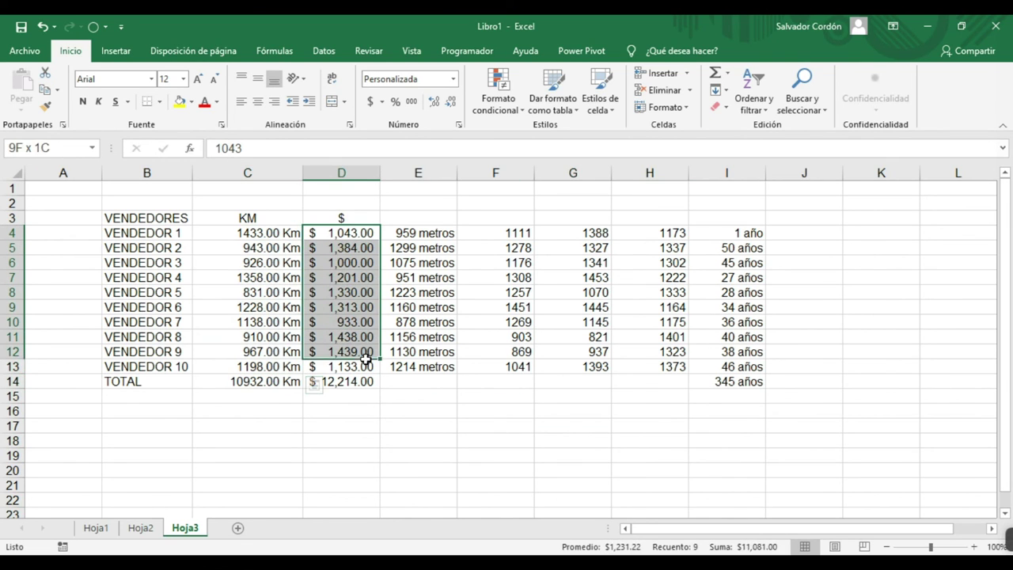
click(389, 386)
click(352, 381)
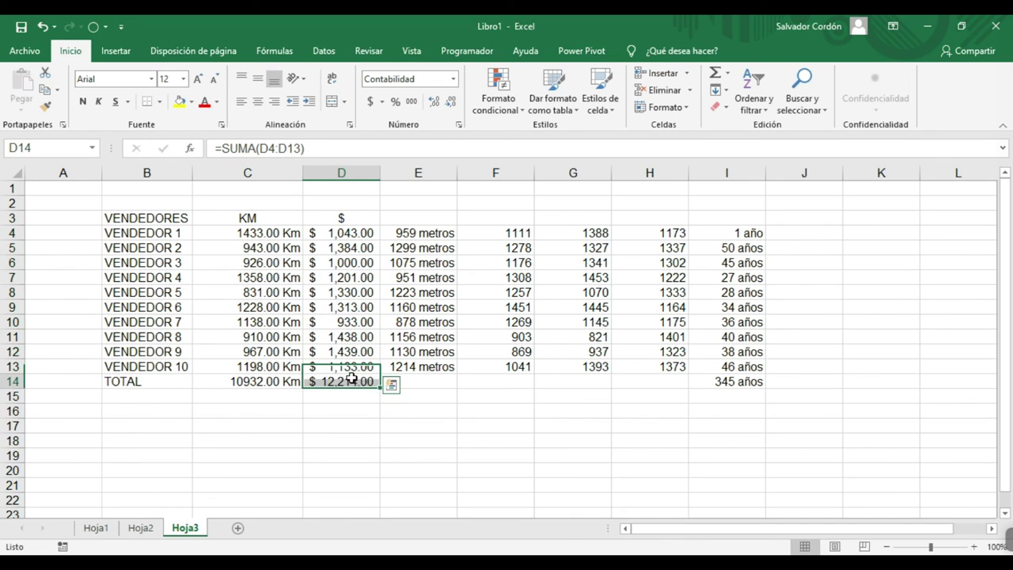
click(641, 400)
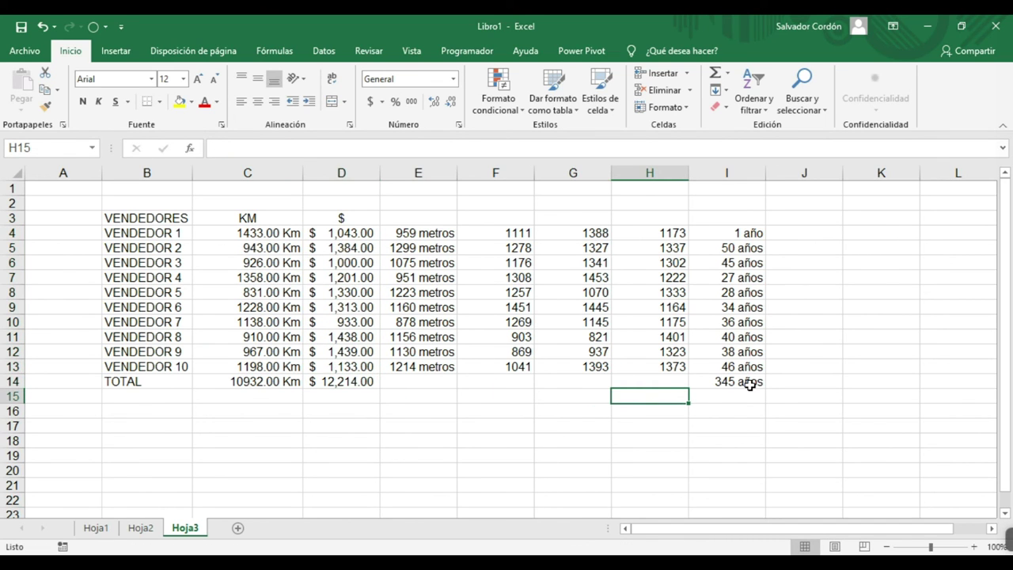